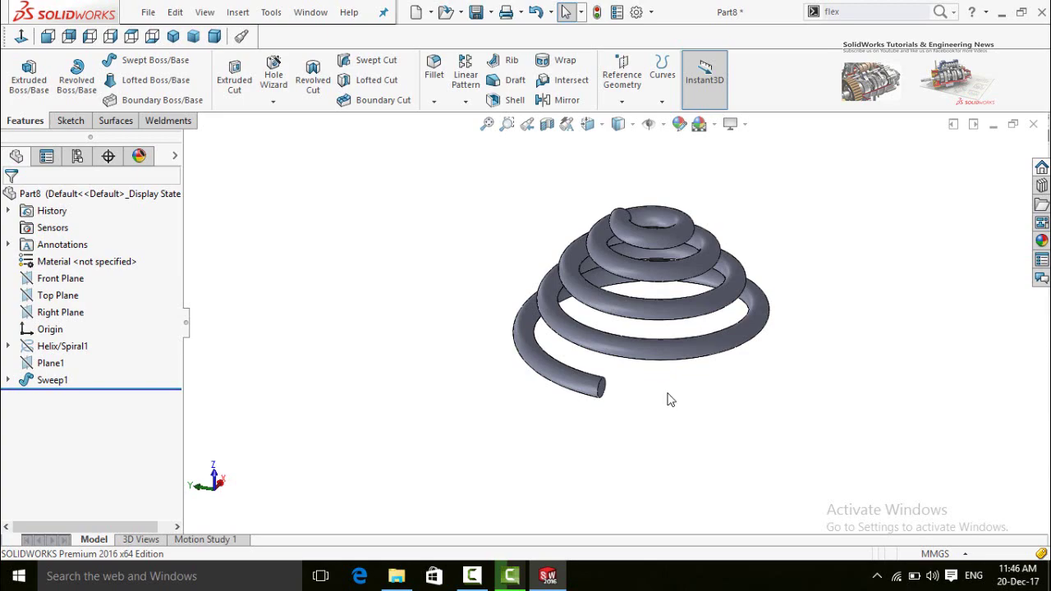
{"action": "middle_click_drag", "start_coordinate": [672, 411], "coordinate": [600, 381]}
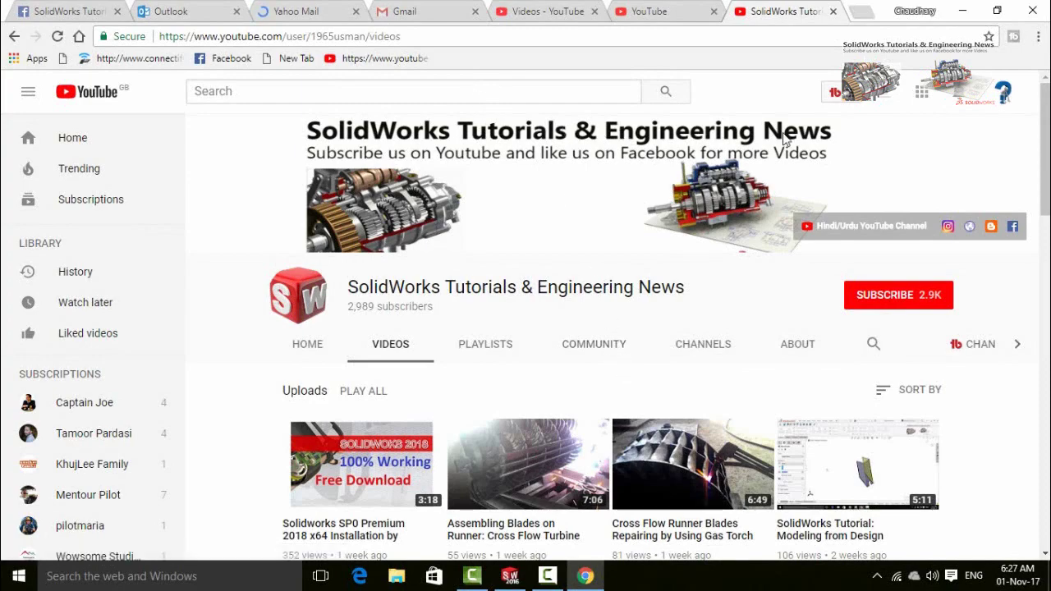
{"action": "scroll", "coordinate": [909, 410], "scroll_direction": "down", "scroll_amount": 8}
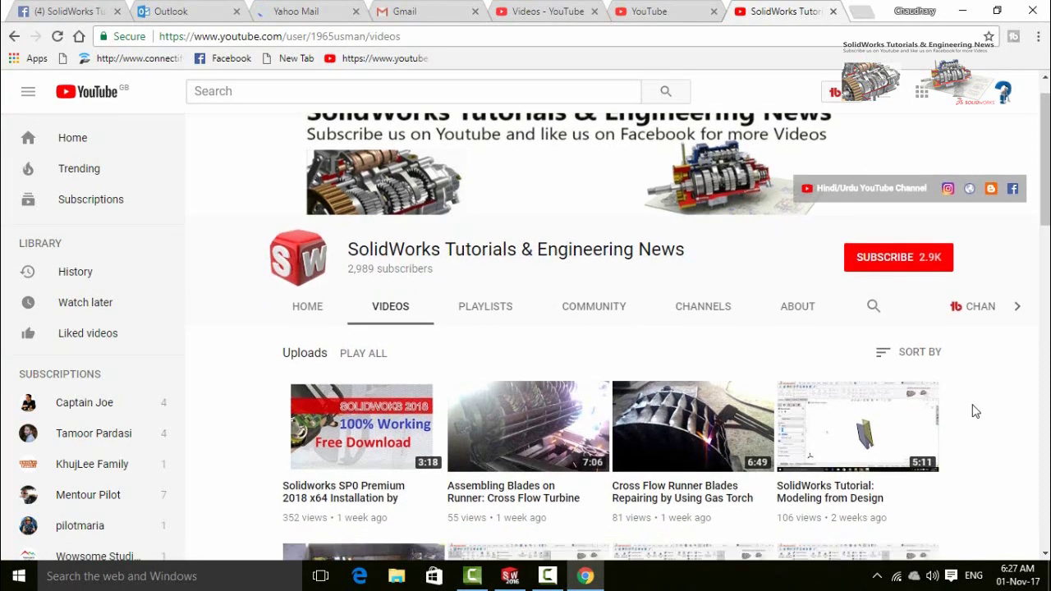
{"action": "scroll", "coordinate": [975, 410], "scroll_direction": "down", "scroll_amount": 10}
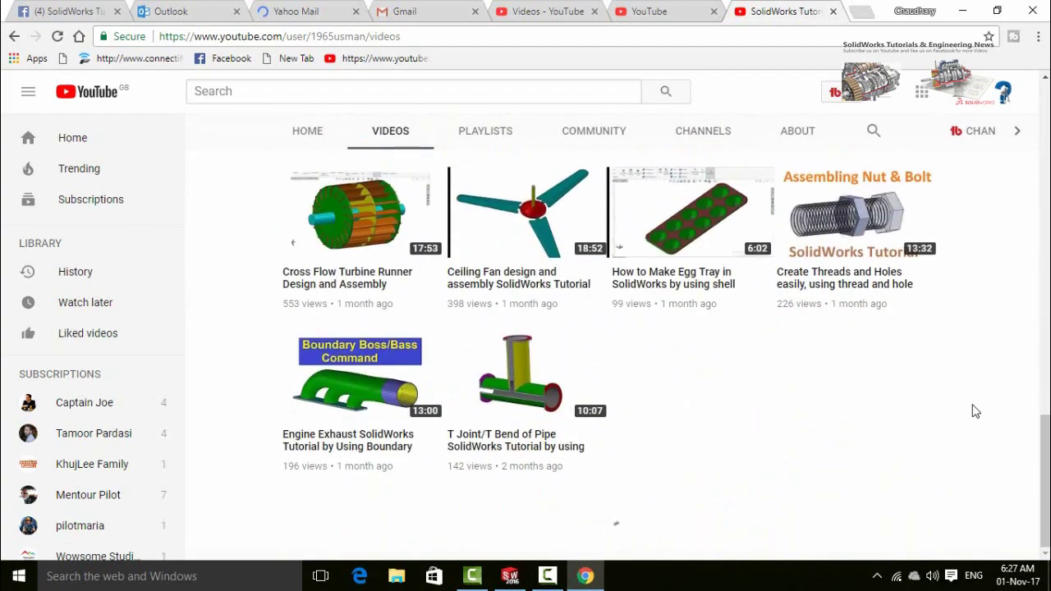
{"action": "scroll", "coordinate": [975, 410], "scroll_direction": "up", "scroll_amount": 10}
{"action": "scroll", "coordinate": [975, 411], "scroll_direction": "up", "scroll_amount": 10}
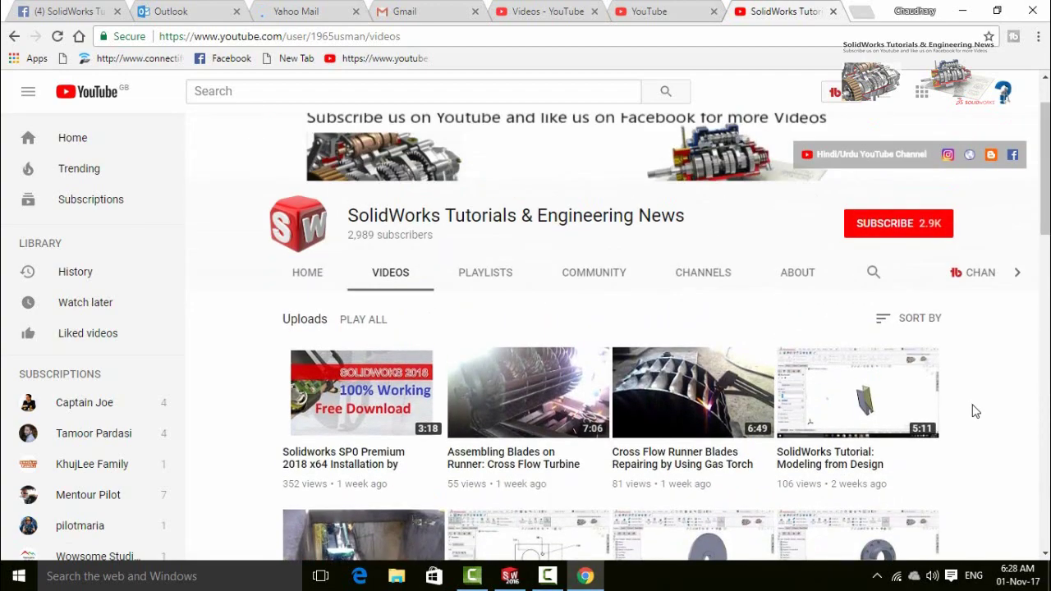
{"action": "left_click", "coordinate": [868, 229]}
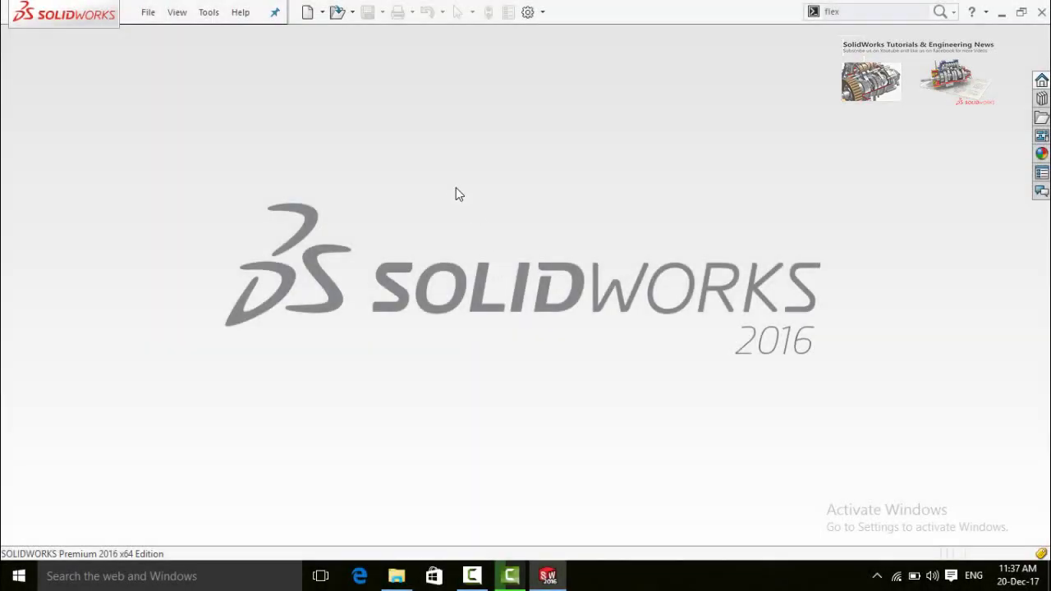
Create a new part document
{"action": "left_click", "coordinate": [148, 12]}
{"action": "left_click", "coordinate": [148, 12]}
{"action": "left_click", "coordinate": [148, 12]}
{"action": "left_click", "coordinate": [172, 36]}
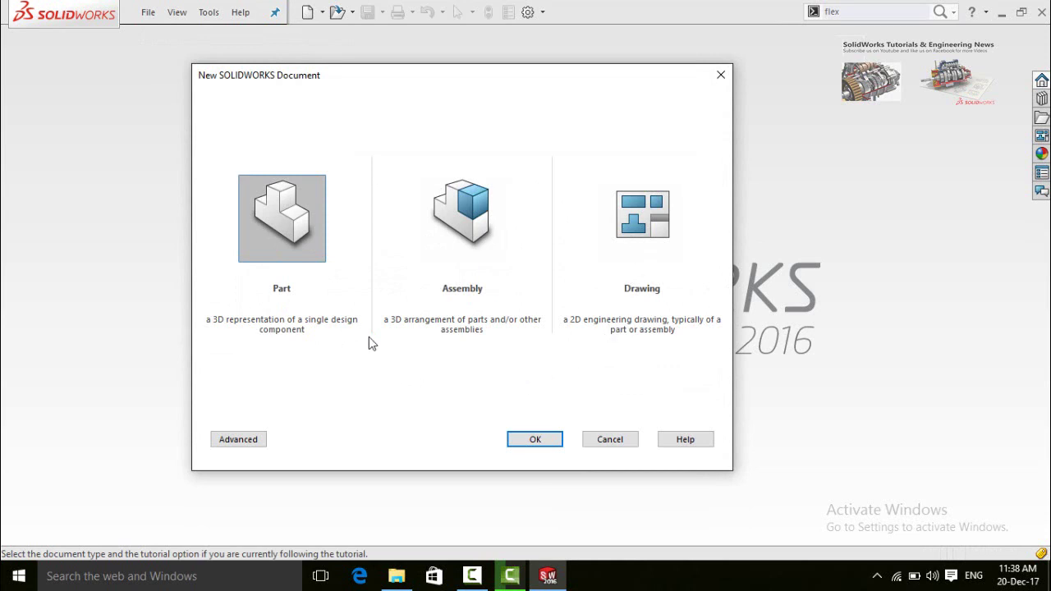
{"action": "left_click", "coordinate": [532, 440]}
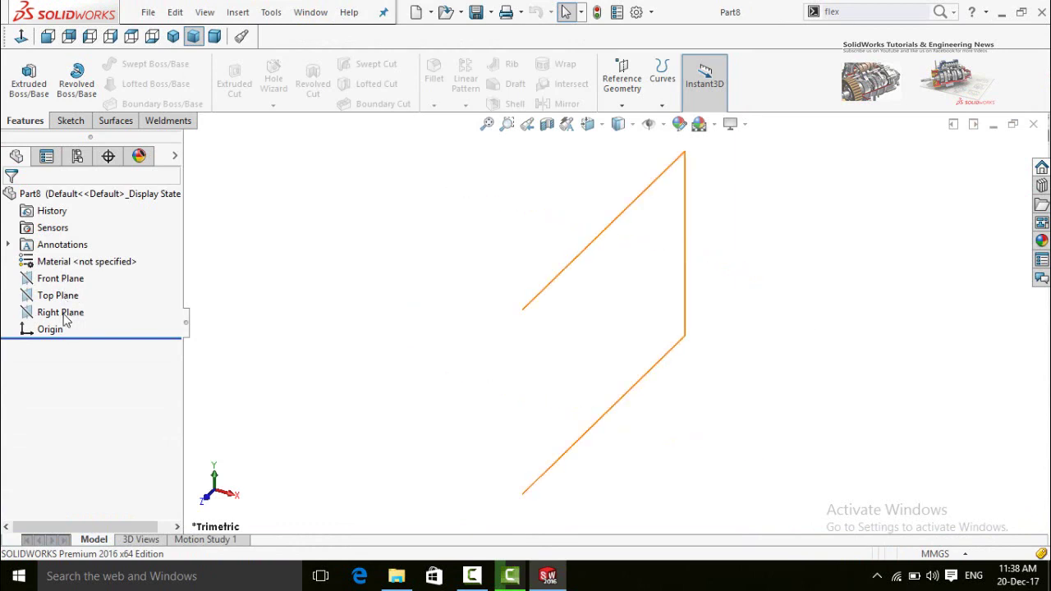
Sketch a circle about 122 mm in diameter on the Front Plane, centred on the origin
{"action": "left_click", "coordinate": [26, 280]}
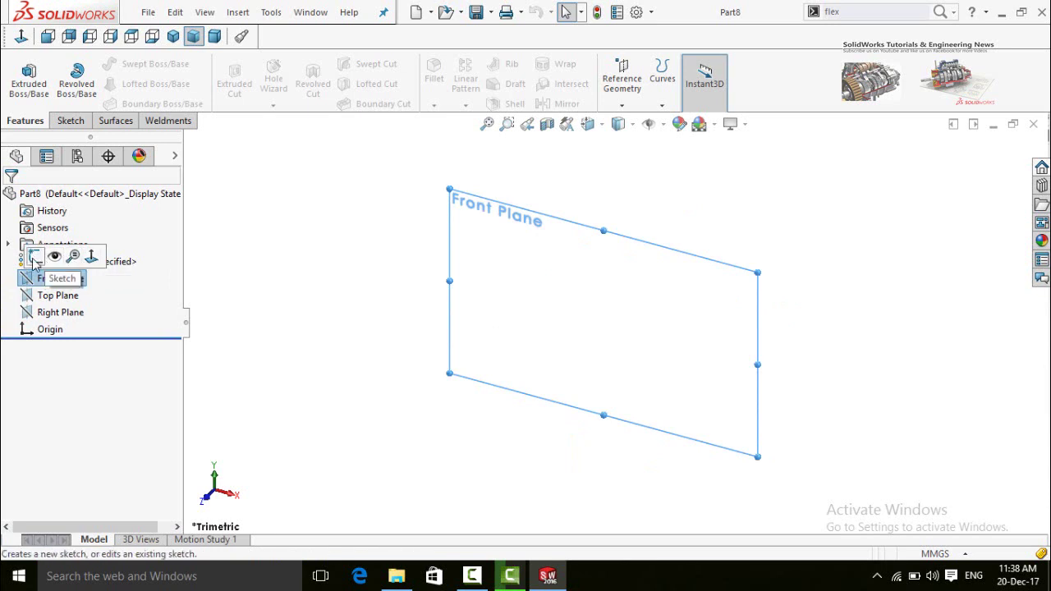
{"action": "left_click", "coordinate": [34, 257]}
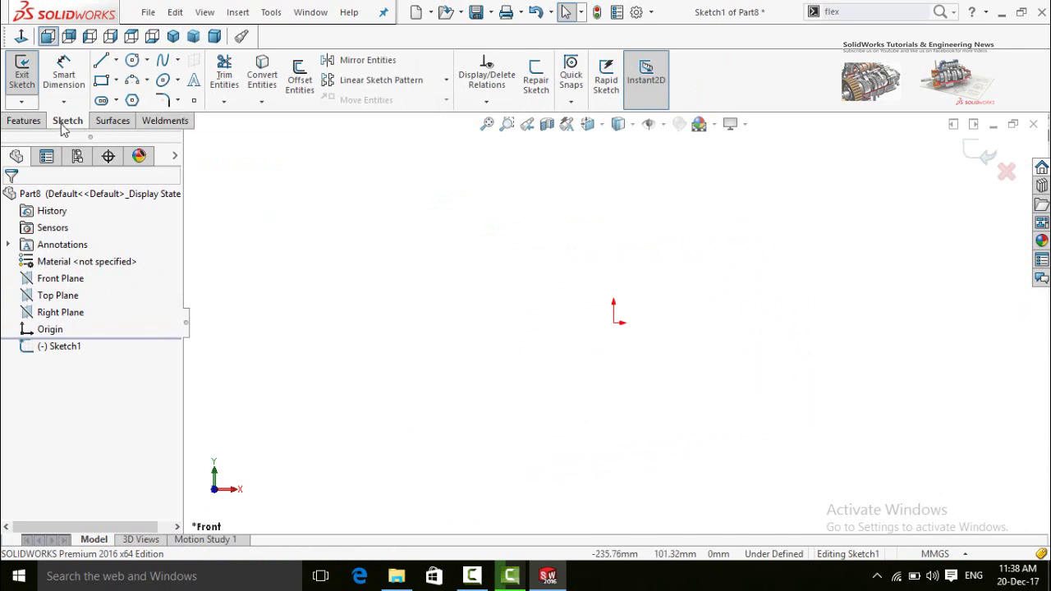
{"action": "left_click", "coordinate": [132, 60]}
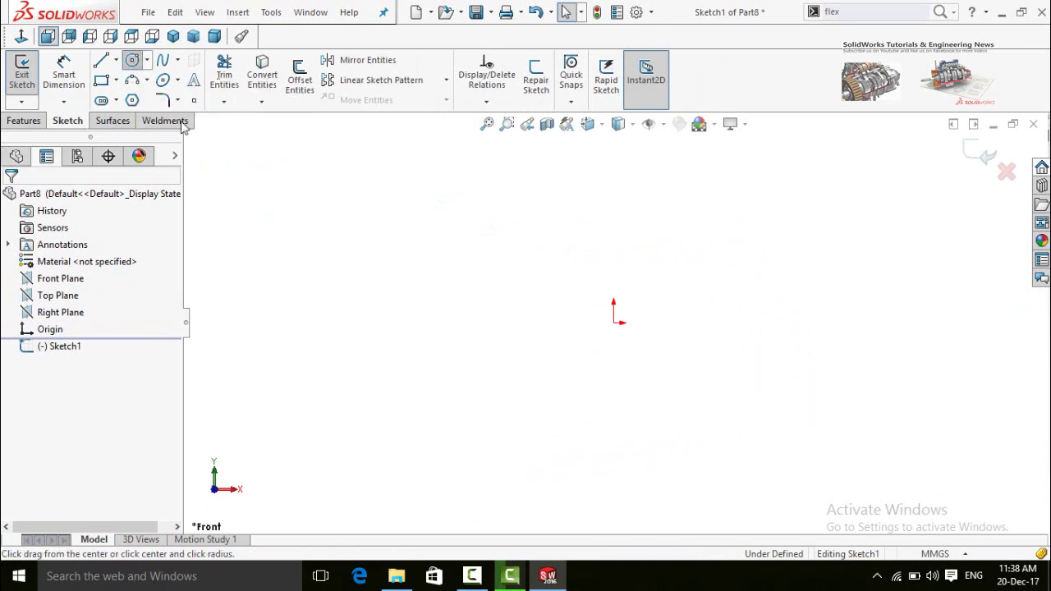
{"action": "left_click", "coordinate": [614, 324]}
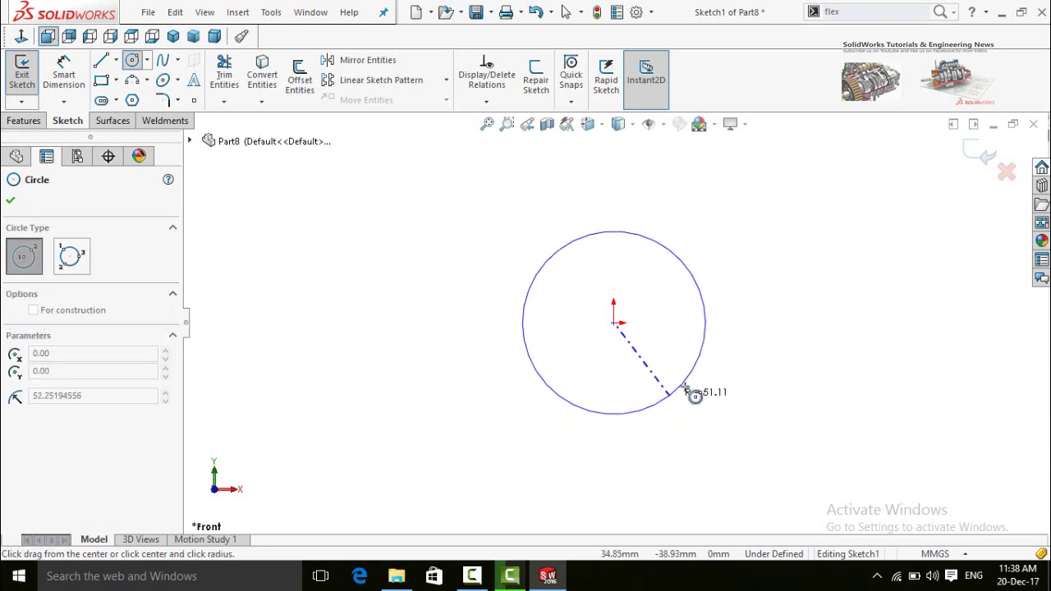
{"action": "left_click", "coordinate": [701, 390]}
{"action": "scroll", "coordinate": [720, 413], "scroll_direction": "up", "scroll_amount": 2}
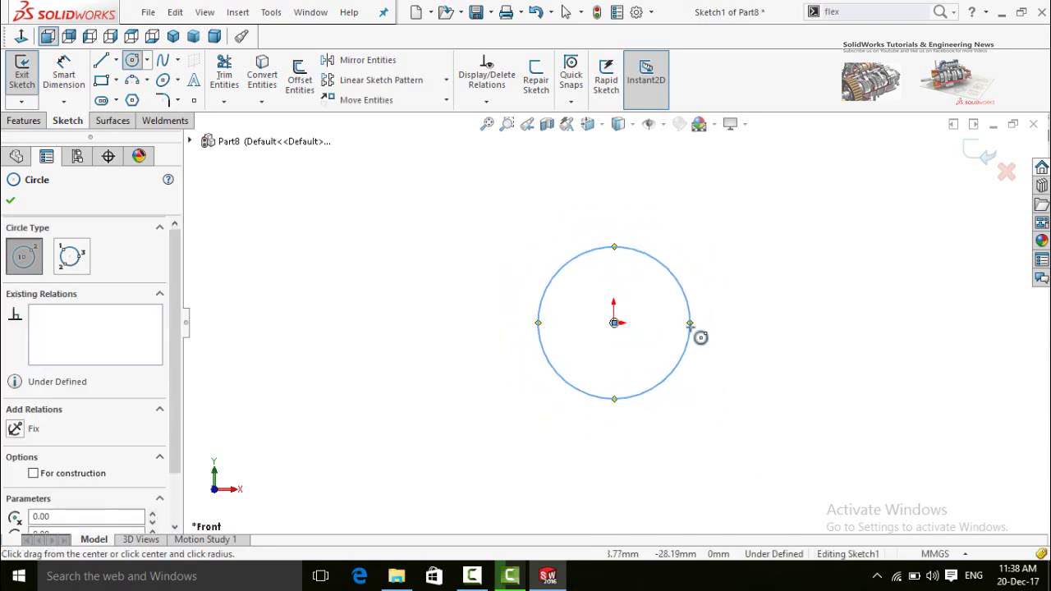
{"action": "scroll", "coordinate": [701, 336], "scroll_direction": "down", "scroll_amount": 2}
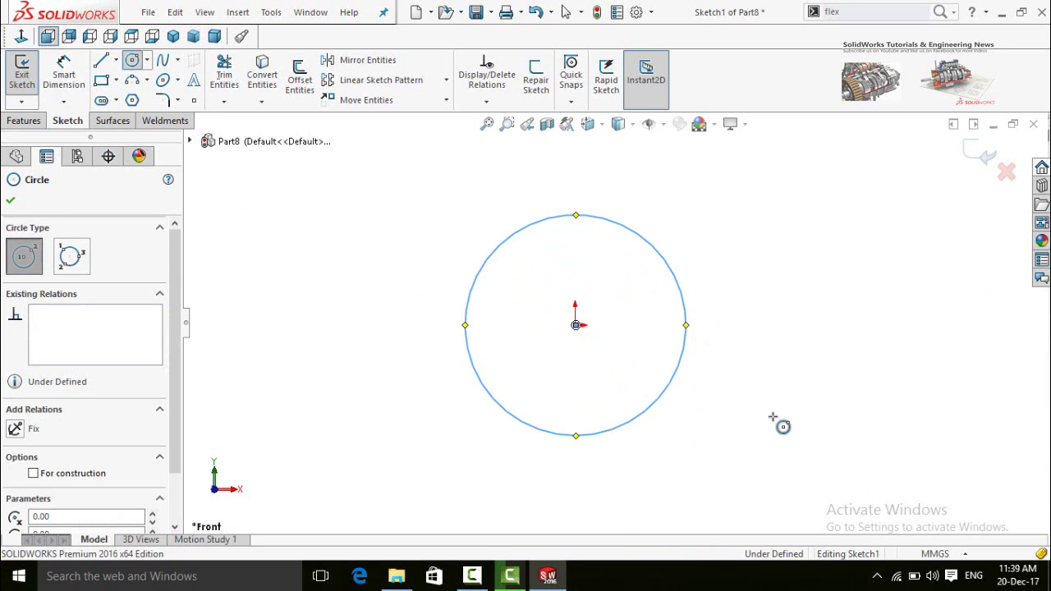
Dimension the circle's diameter and set it to 100 mm
{"action": "right_click_drag", "start_coordinate": [771, 414], "coordinate": [767, 354]}
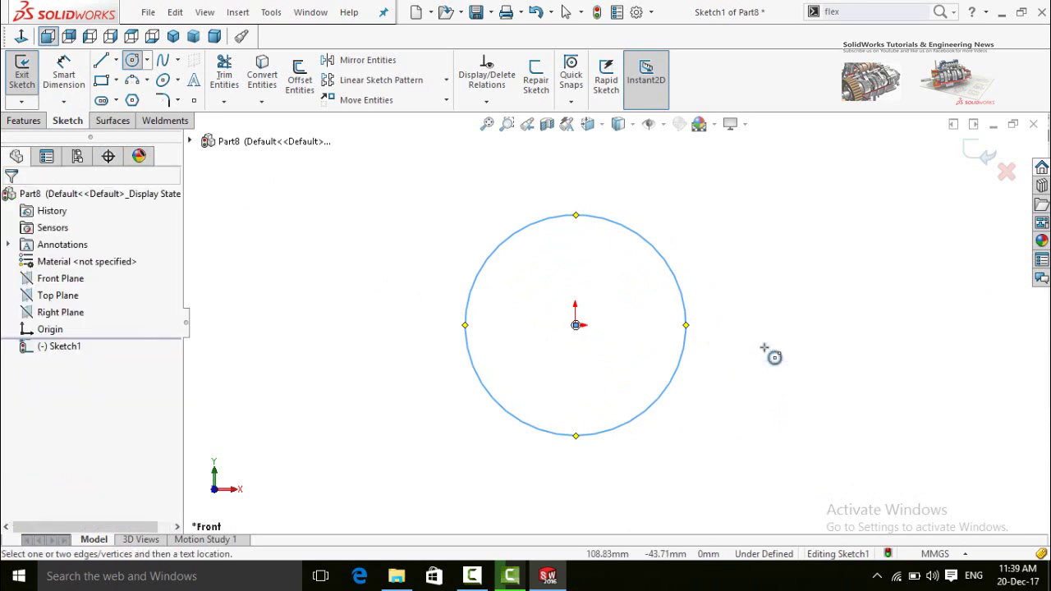
{"action": "left_click", "coordinate": [681, 368]}
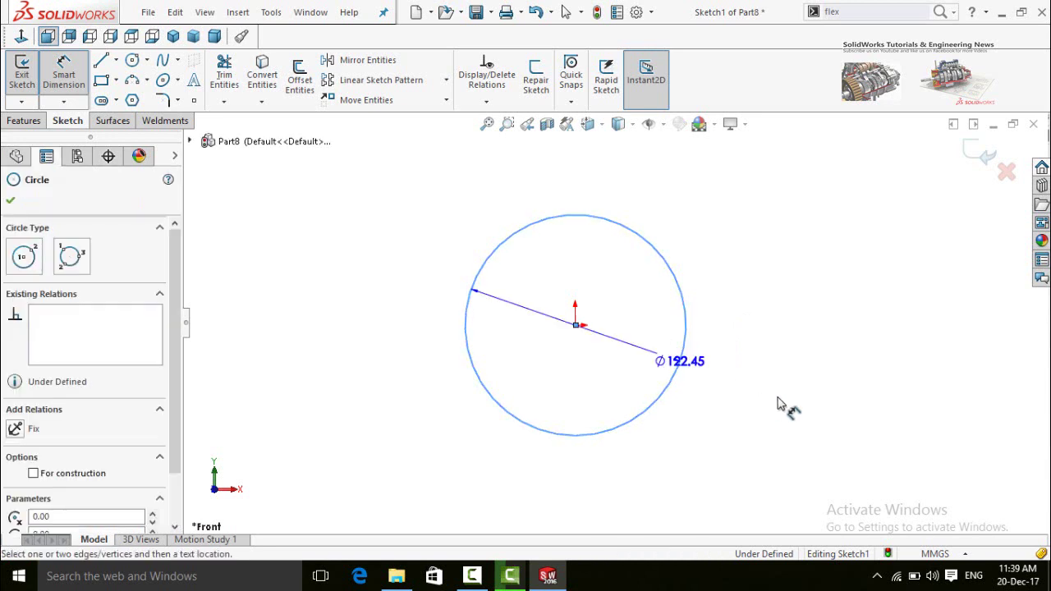
{"action": "left_click", "coordinate": [808, 471]}
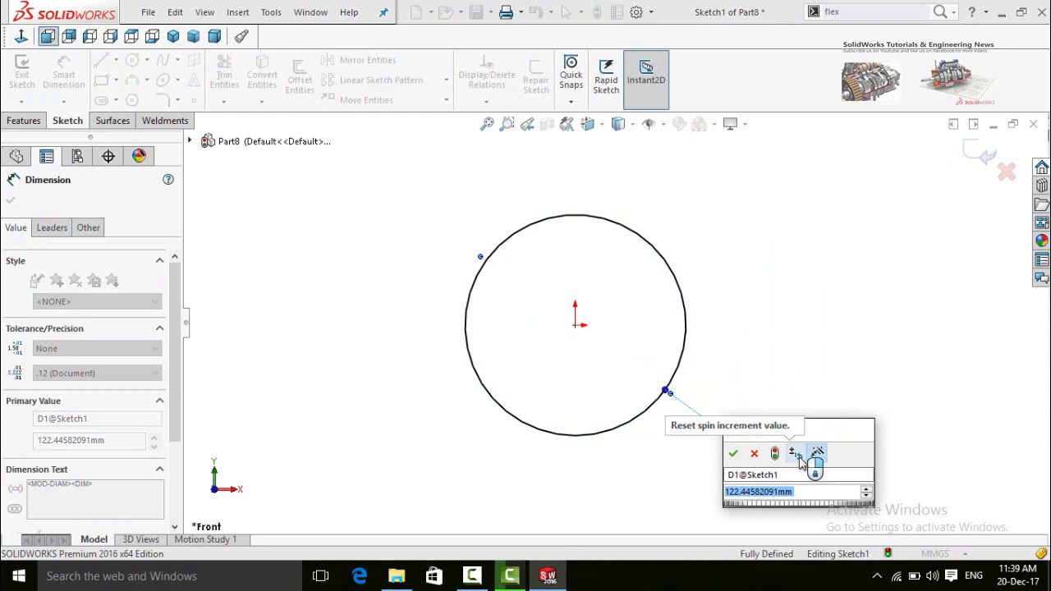
{"action": "type", "text": "100"}
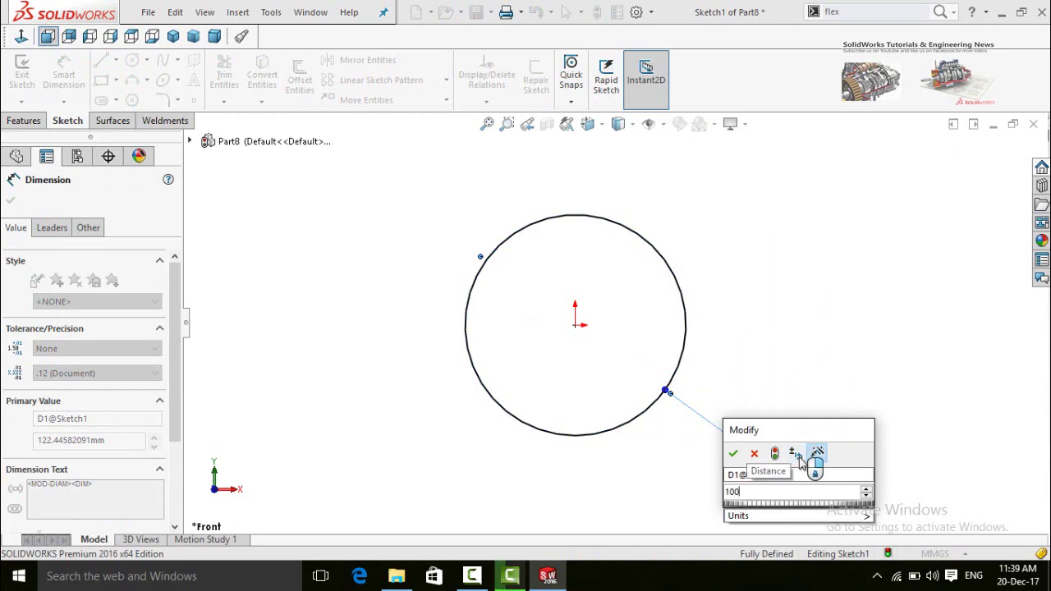
{"action": "key", "text": "Return"}
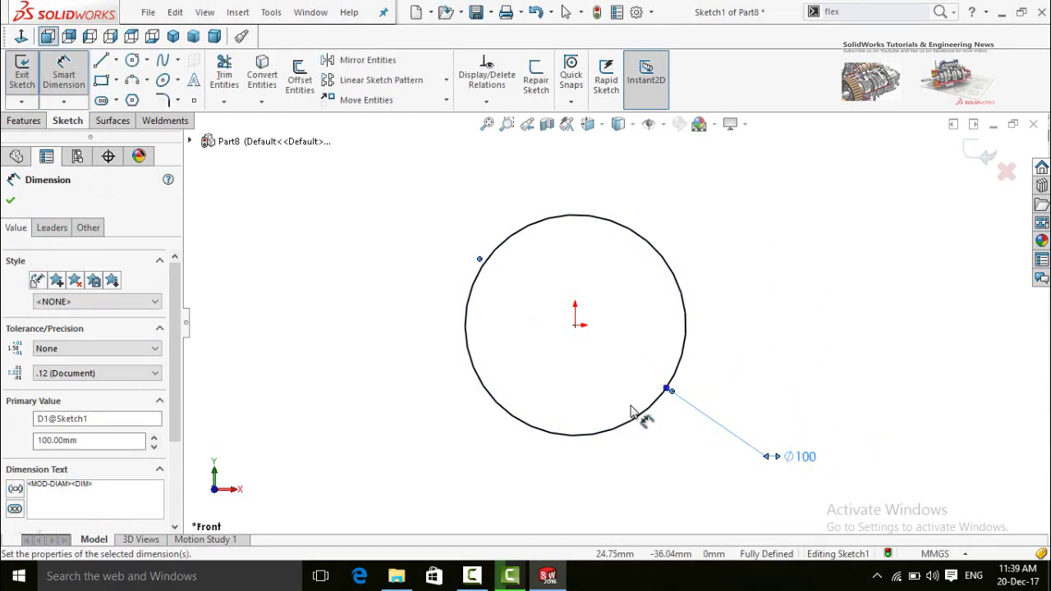
{"action": "key", "text": "Escape"}
Start a Helix and Spiral curve from the circle, defined by height and pitch with variable pitch
{"action": "middle_click_drag", "start_coordinate": [463, 403], "coordinate": [420, 284]}
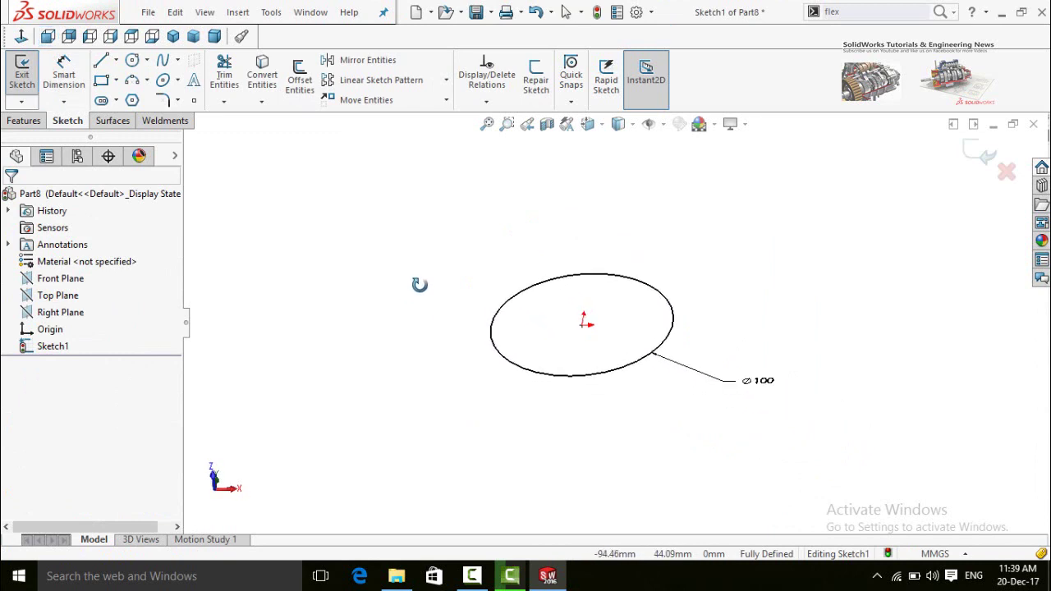
{"action": "left_click", "coordinate": [18, 122]}
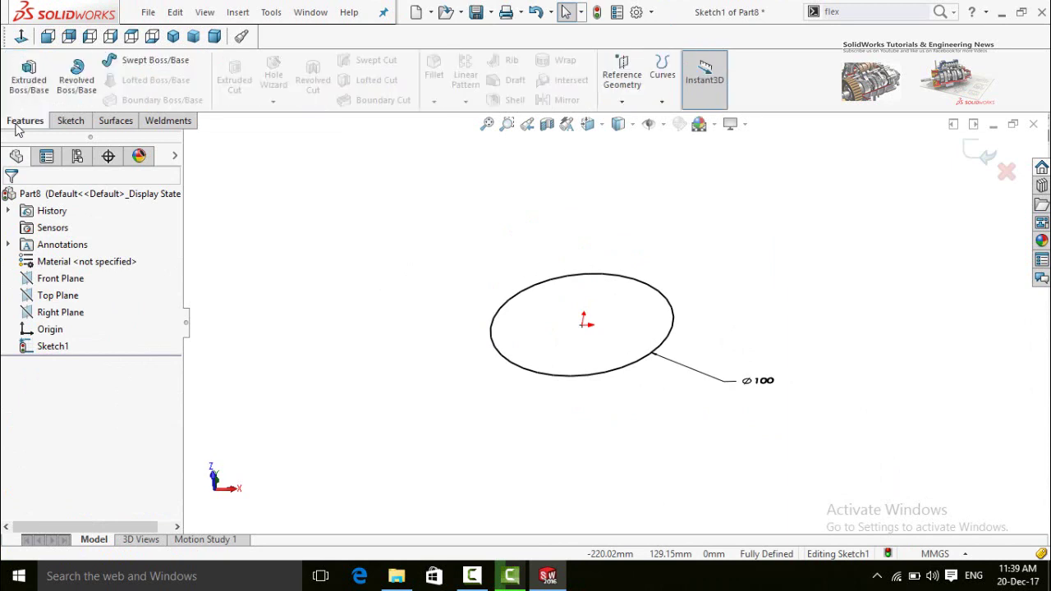
{"action": "left_click", "coordinate": [662, 102]}
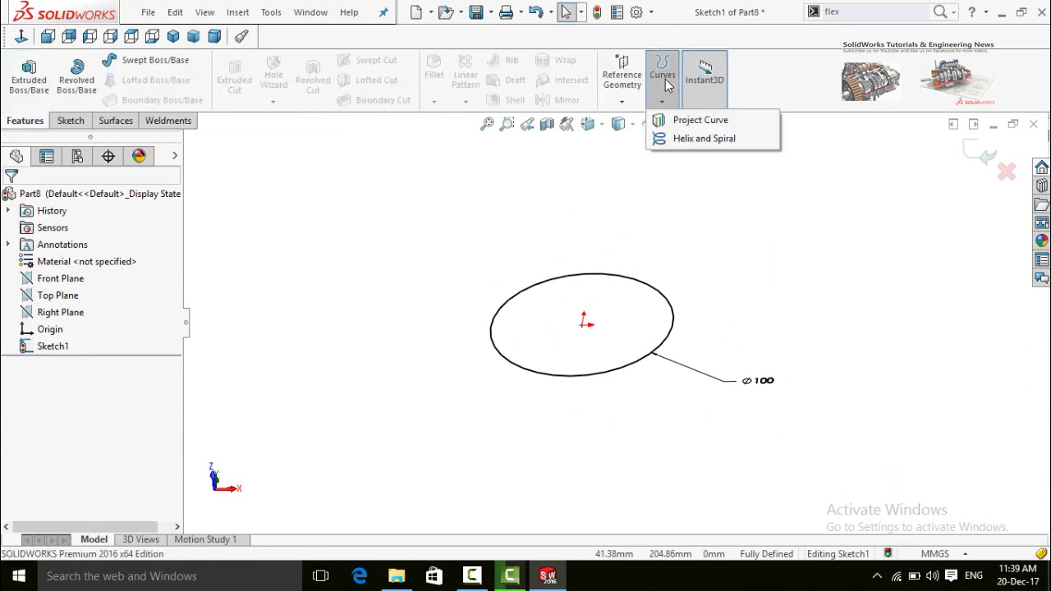
{"action": "left_click", "coordinate": [688, 138]}
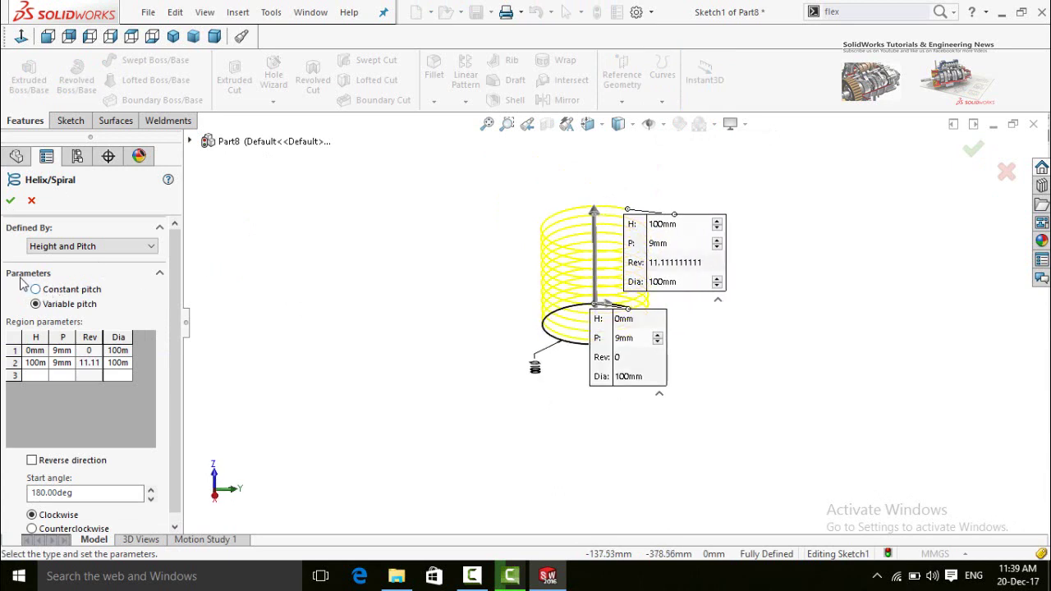
{"action": "left_click", "coordinate": [51, 292]}
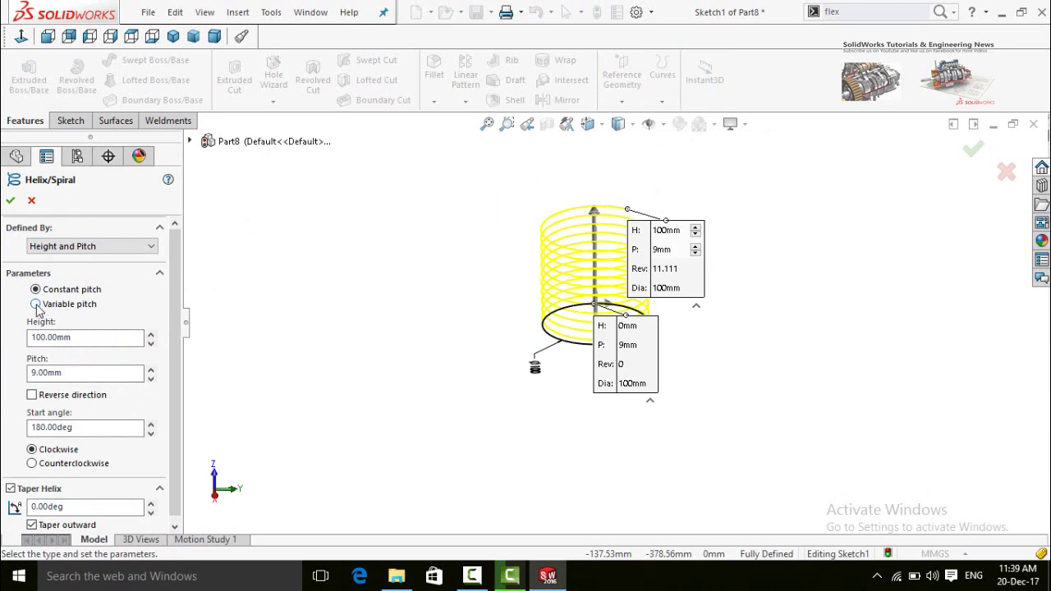
{"action": "left_click", "coordinate": [36, 305]}
{"action": "scroll", "coordinate": [171, 342], "scroll_direction": "down", "scroll_amount": 1}
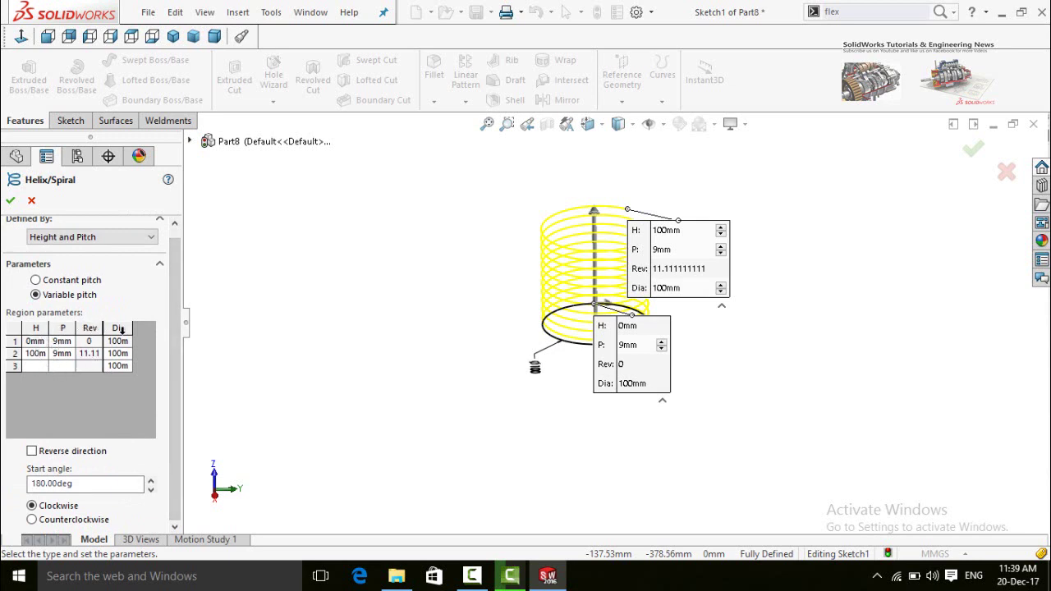
Set the pitch of the helix's first region to 15 mm
{"action": "left_click", "coordinate": [64, 342]}
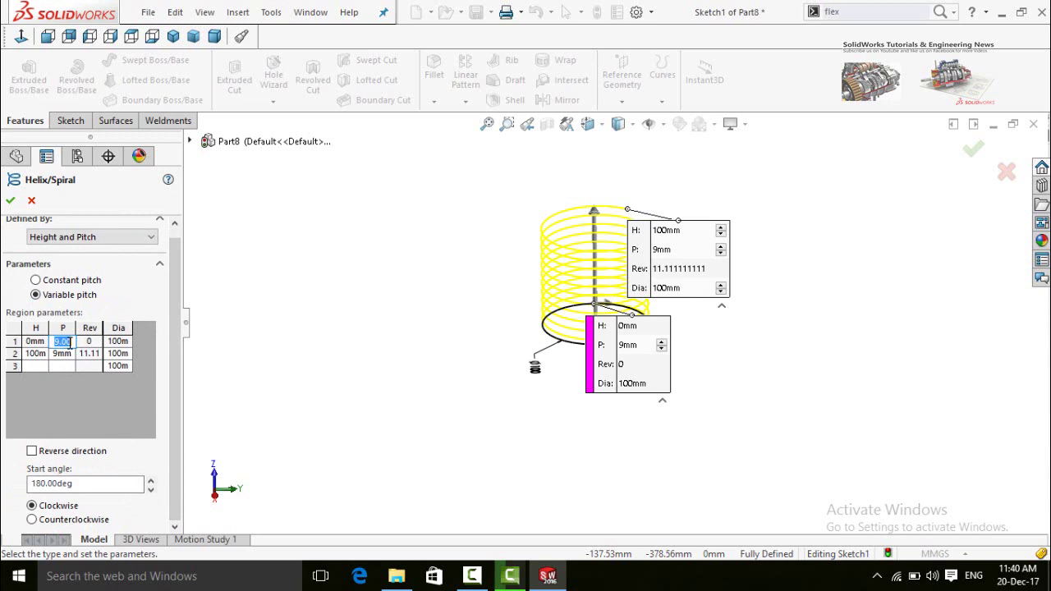
{"action": "type", "text": "15"}
{"action": "key", "text": "Return"}
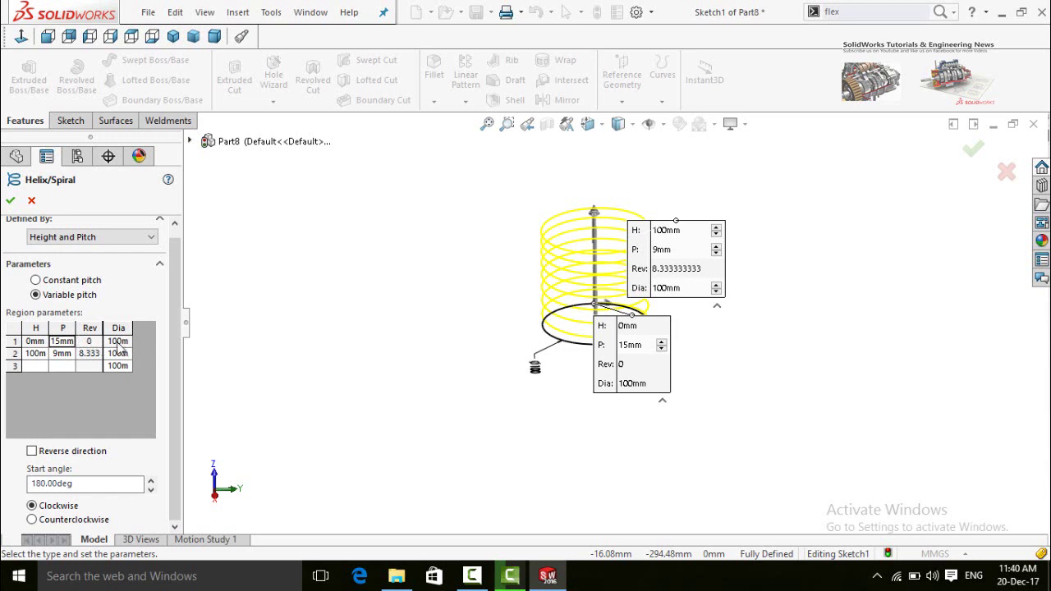
Set the helix's second region to a height of 60 mm, a pitch of 12 mm and a diameter of 60 mm
{"action": "left_click", "coordinate": [33, 353]}
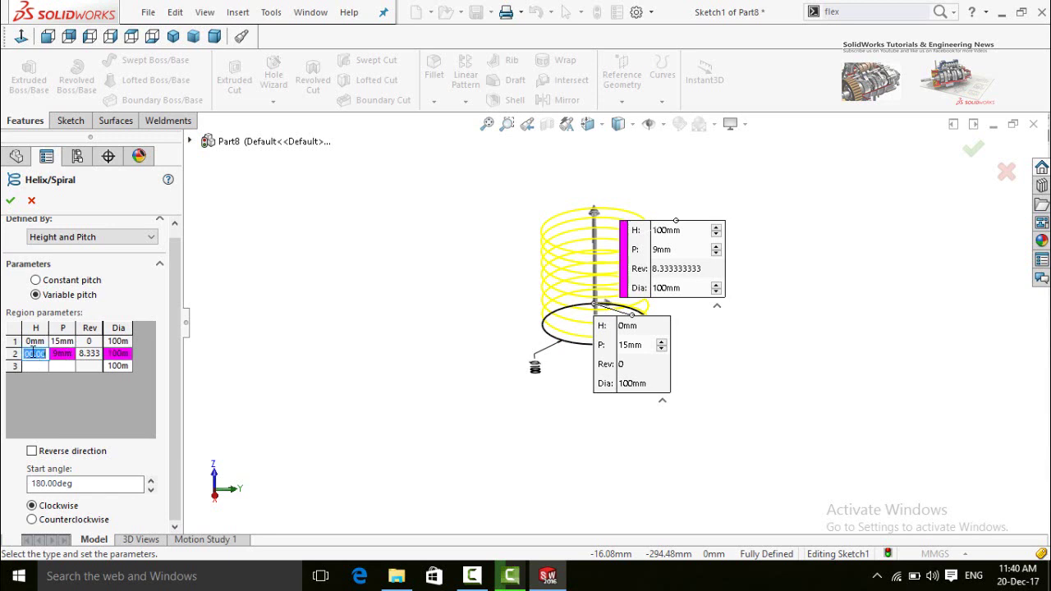
{"action": "left_click", "coordinate": [36, 353]}
{"action": "type", "text": "60"}
{"action": "key", "text": "Return"}
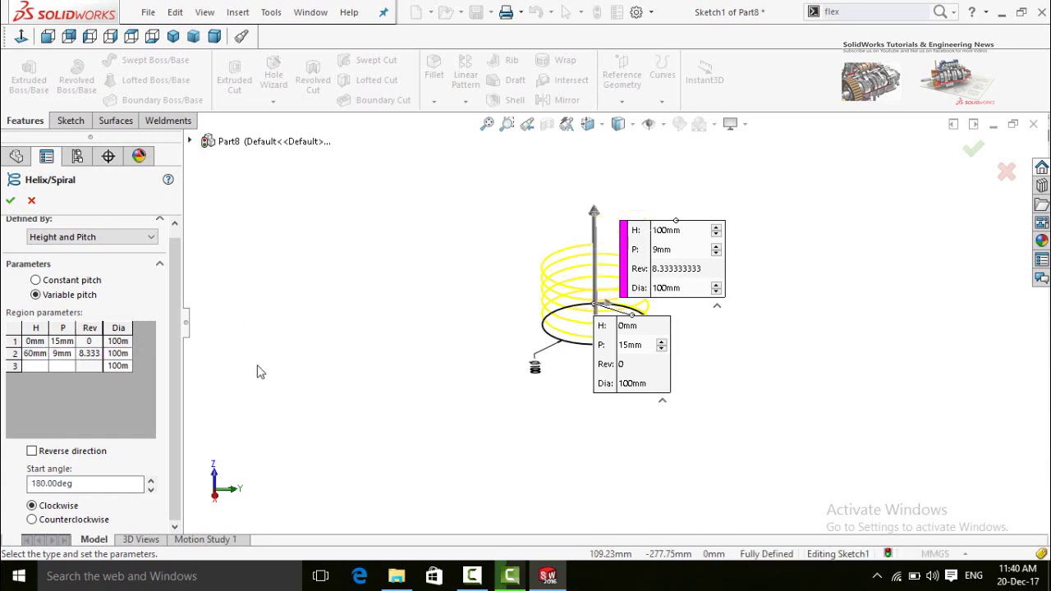
{"action": "double_click", "coordinate": [60, 355]}
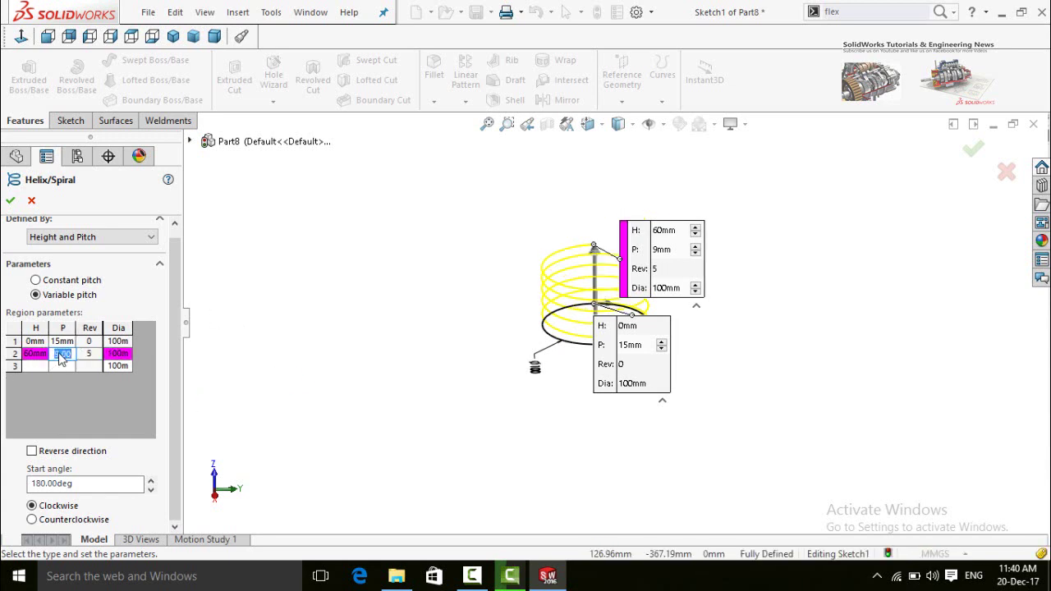
{"action": "type", "text": "12"}
{"action": "key", "text": "Return"}
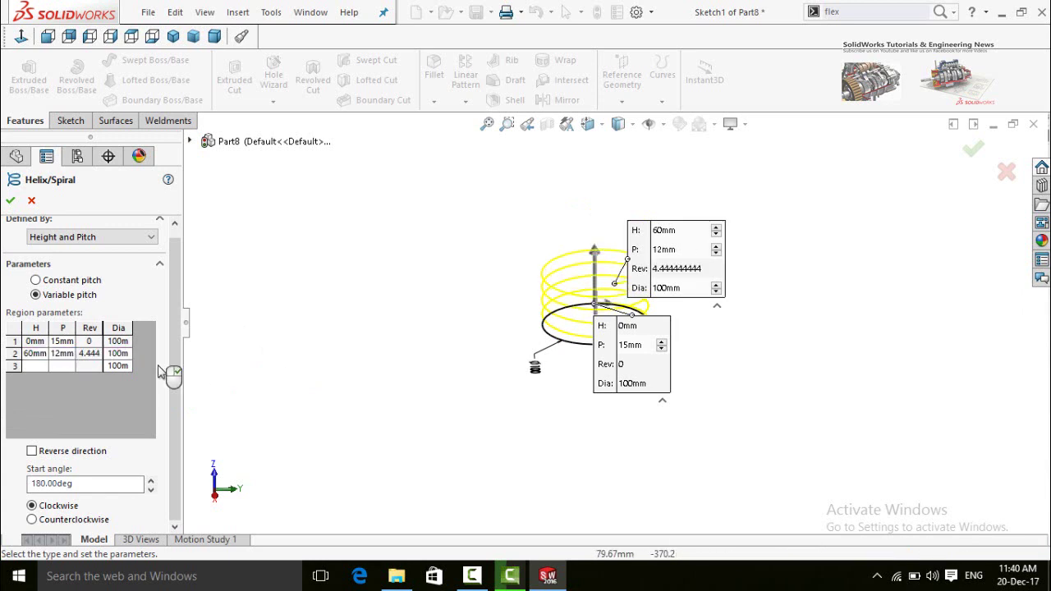
{"action": "double_click", "coordinate": [119, 354]}
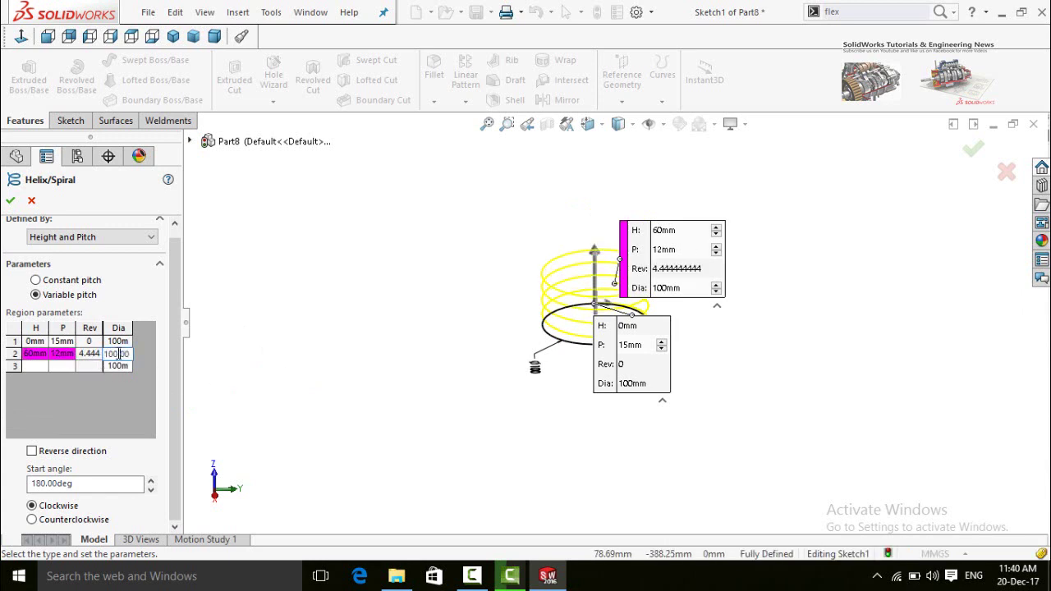
{"action": "double_click", "coordinate": [129, 354]}
{"action": "type", "text": "60"}
{"action": "key", "text": "Return"}
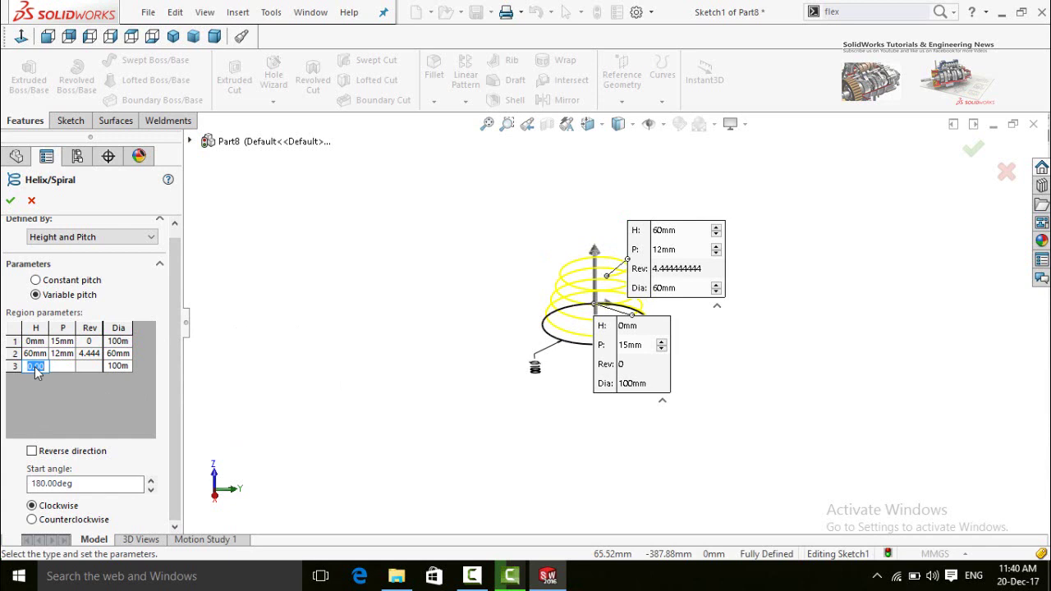
Add a third region to the helix with a height of 100 mm and a pitch of 8 mm
{"action": "key", "text": "Return"}
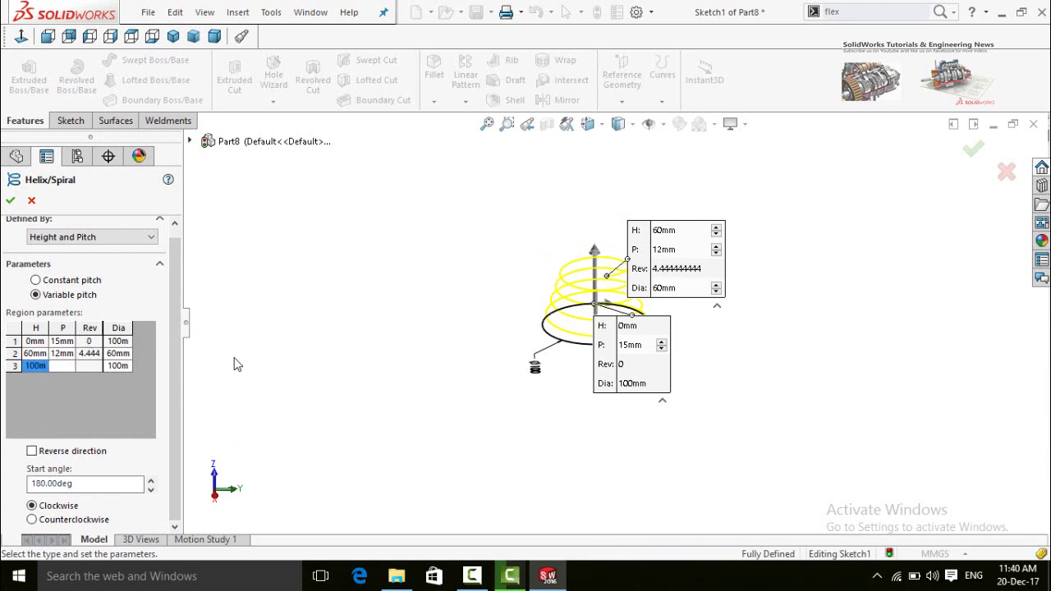
{"action": "left_click", "coordinate": [69, 365]}
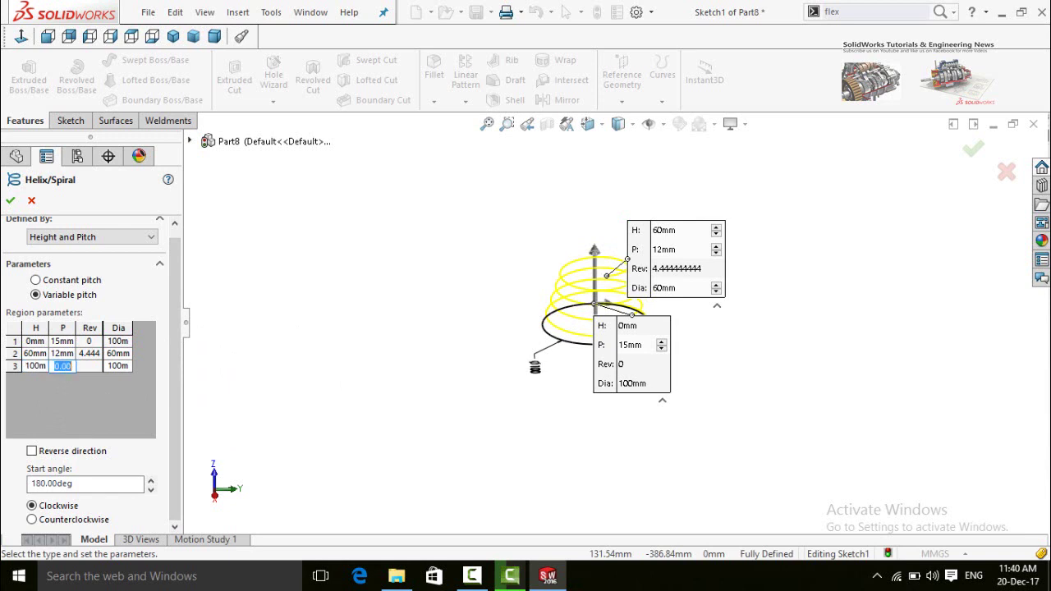
{"action": "type", "text": "8"}
{"action": "key", "text": "Return"}
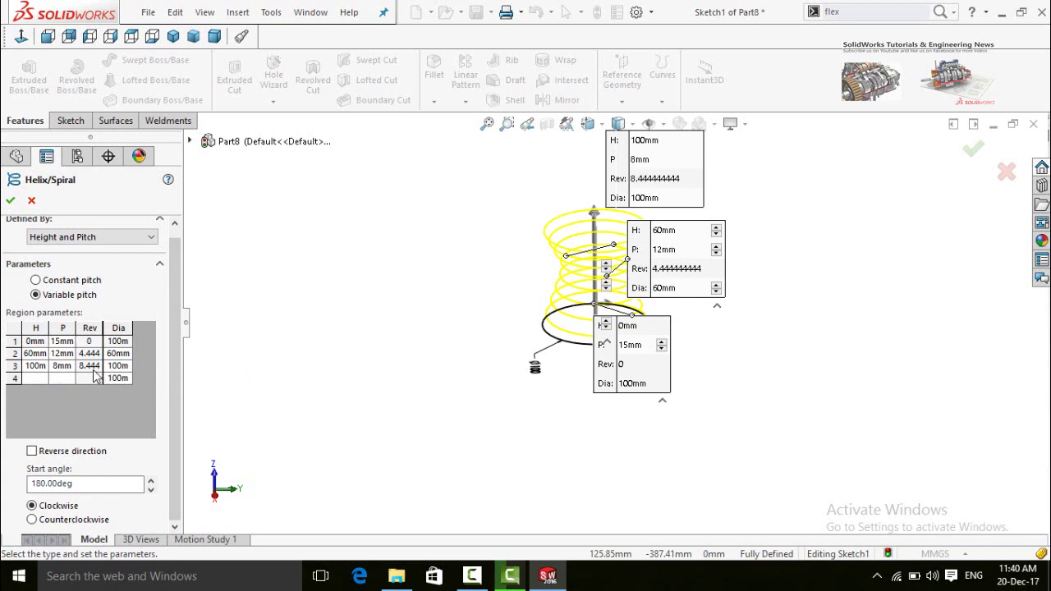
Set the diameter of the helix's third region to 20 mm
{"action": "left_click", "coordinate": [117, 366]}
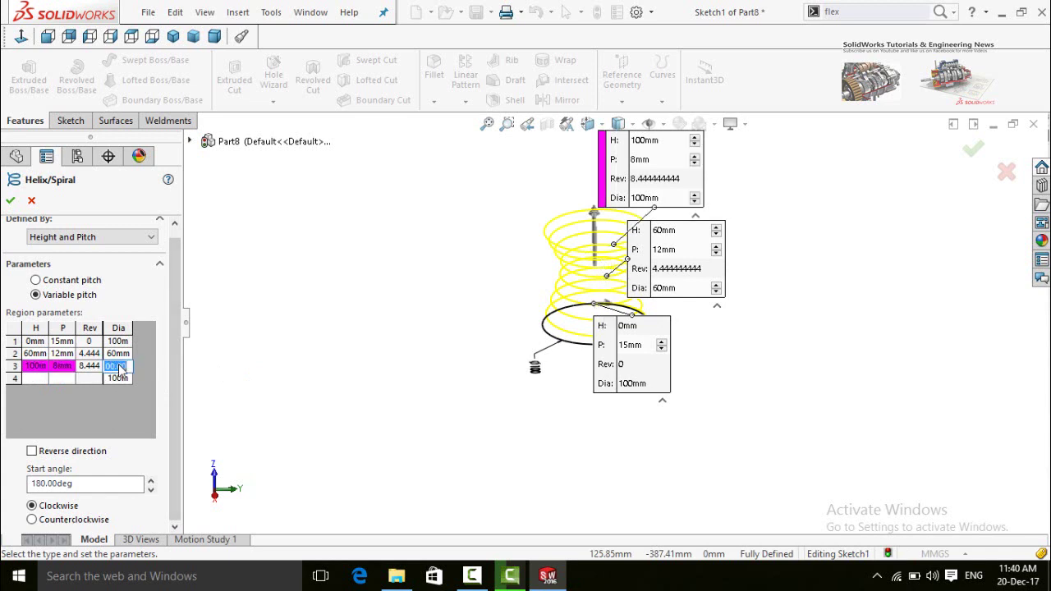
{"action": "type", "text": "20"}
{"action": "key", "text": "Return"}
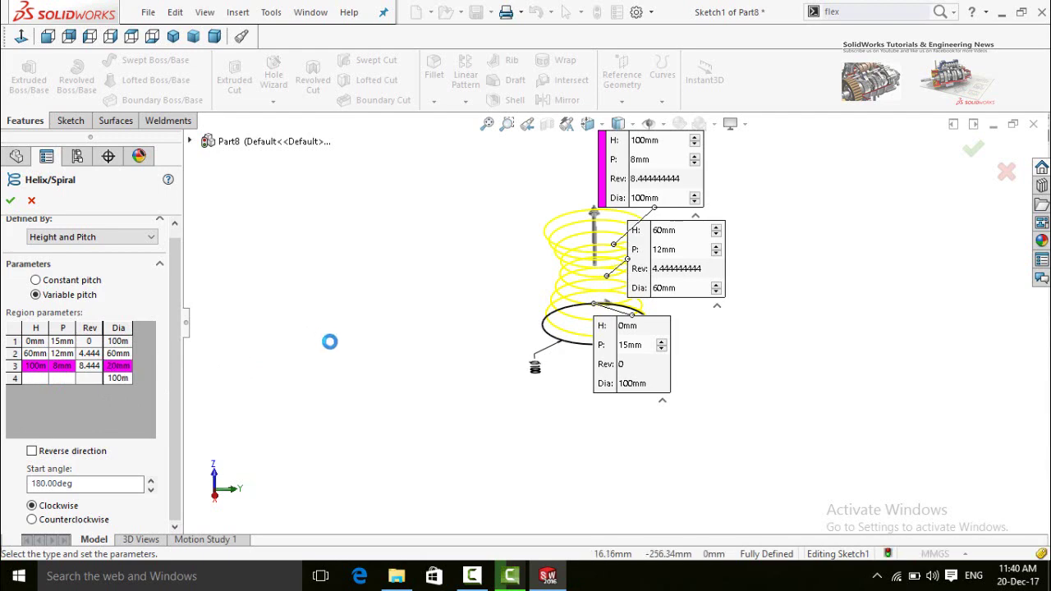
Move the three region callouts away from the helix preview so that its coils are unobstructed
{"action": "middle_click_drag", "start_coordinate": [399, 265], "coordinate": [307, 302]}
{"action": "left_click_drag", "start_coordinate": [686, 204], "coordinate": [443, 199]}
{"action": "left_click_drag", "start_coordinate": [694, 318], "coordinate": [886, 279]}
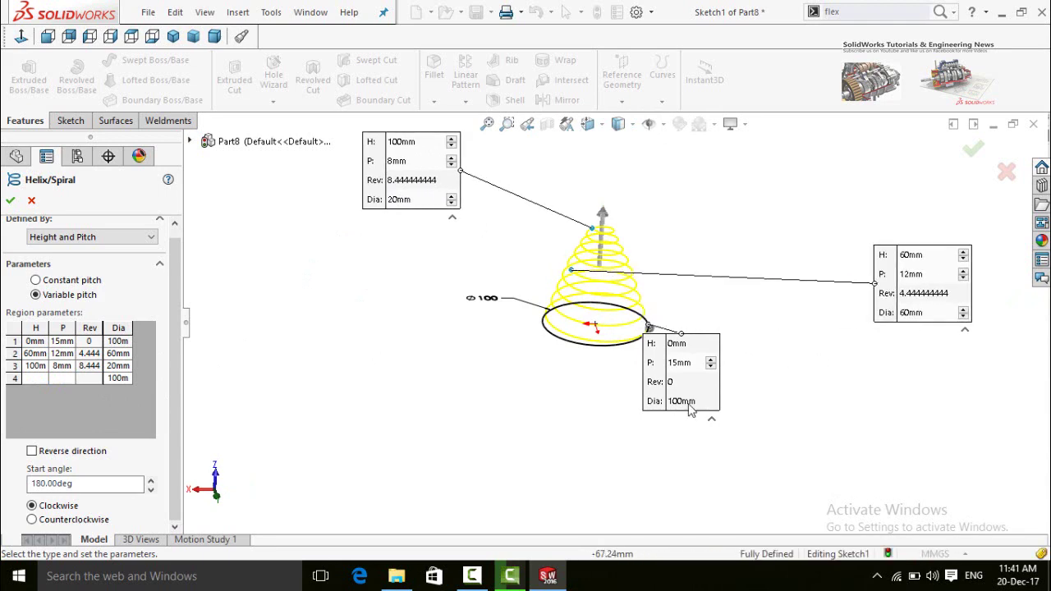
{"action": "left_click_drag", "start_coordinate": [692, 411], "coordinate": [830, 455]}
{"action": "mouse_move", "coordinate": [572, 376]}
{"action": "middle_mouse_down"}
{"action": "mouse_move", "coordinate": [571, 325]}
{"action": "mouse_move", "coordinate": [528, 291]}
{"action": "mouse_move", "coordinate": [627, 321]}
{"action": "mouse_move", "coordinate": [567, 337]}
{"action": "mouse_move", "coordinate": [556, 347]}
{"action": "mouse_move", "coordinate": [579, 364]}
{"action": "middle_mouse_up"}
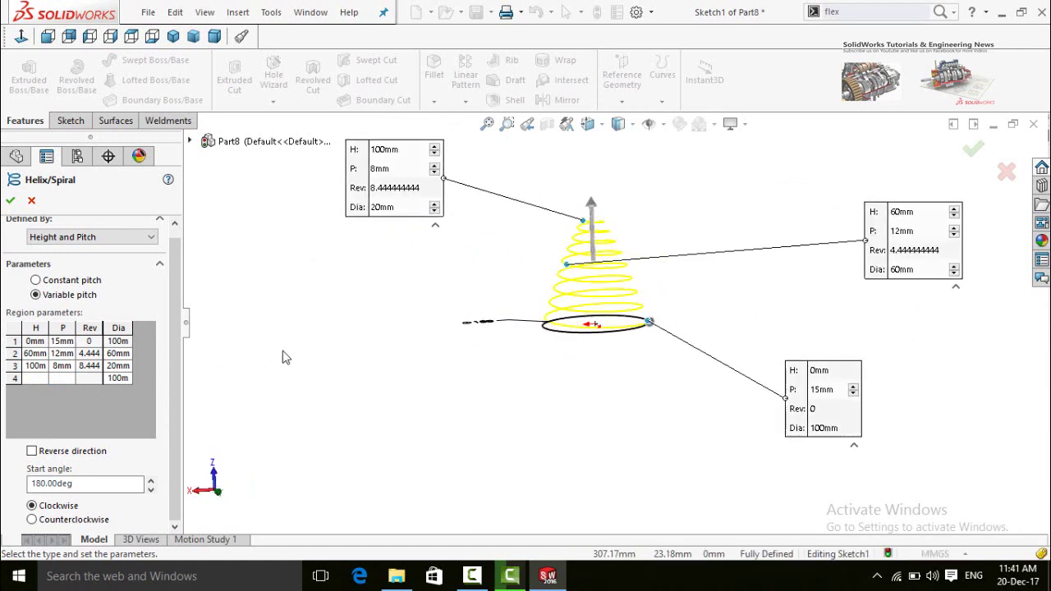
Set the second region's height to 40 mm and the third region's height to 60 mm
{"action": "left_click", "coordinate": [28, 354]}
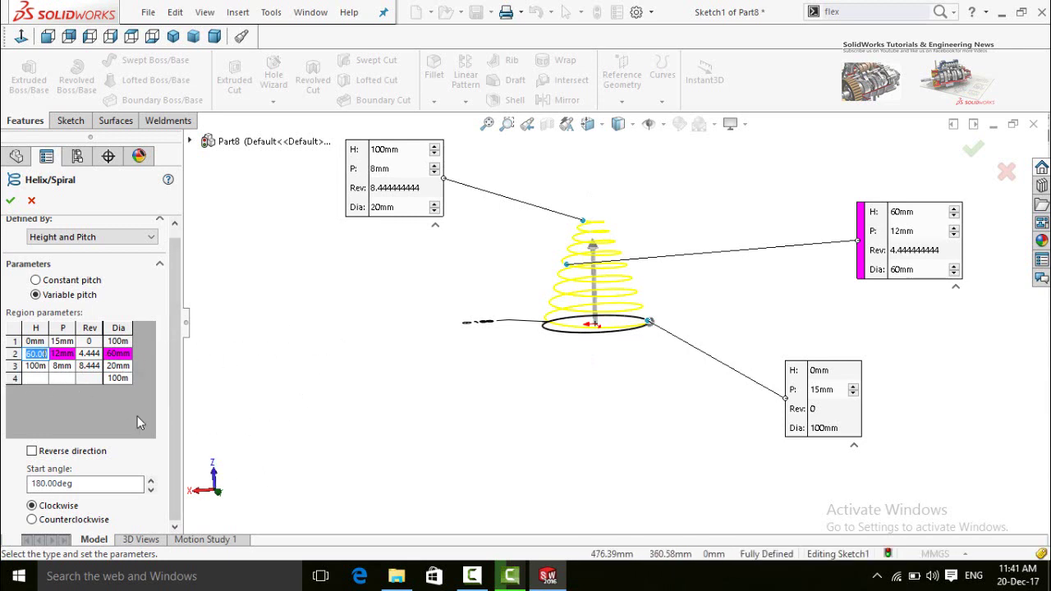
{"action": "type", "text": "40"}
{"action": "left_click", "coordinate": [356, 422]}
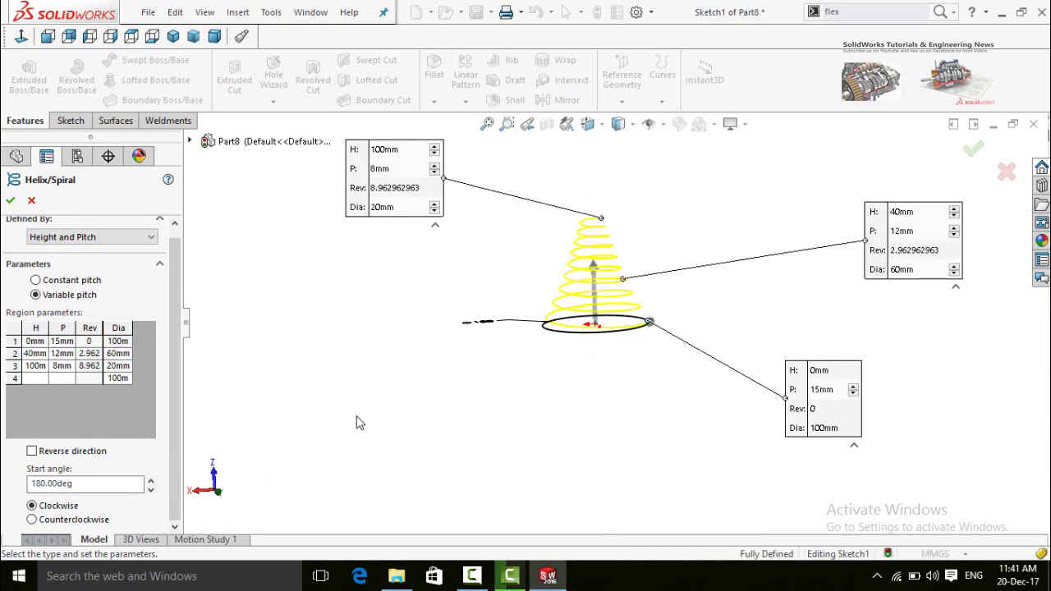
{"action": "left_click", "coordinate": [43, 366]}
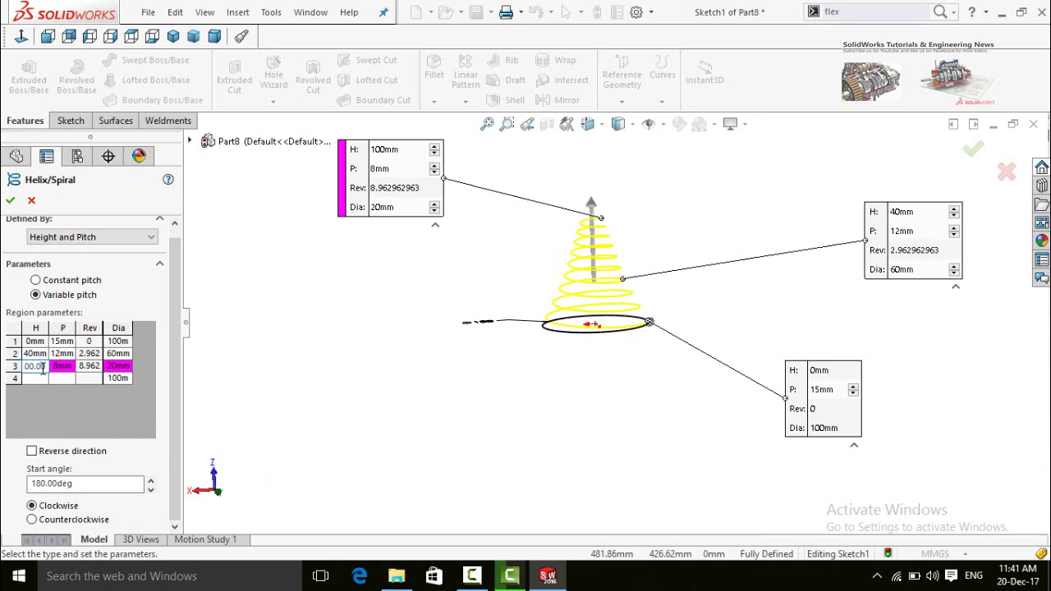
{"action": "double_click", "coordinate": [43, 366]}
{"action": "type", "text": "60"}
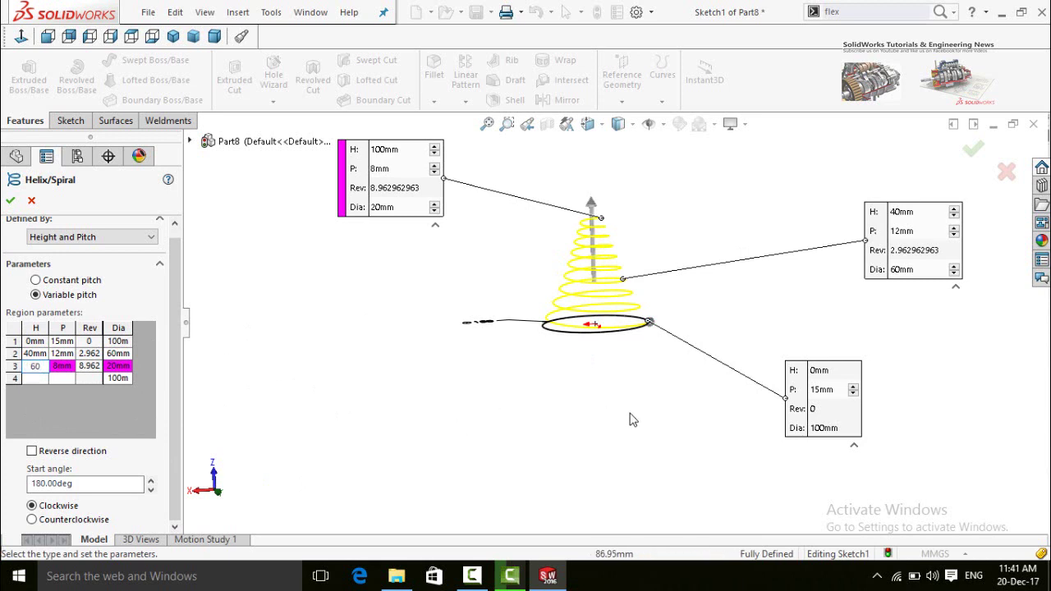
{"action": "key", "text": "Return"}
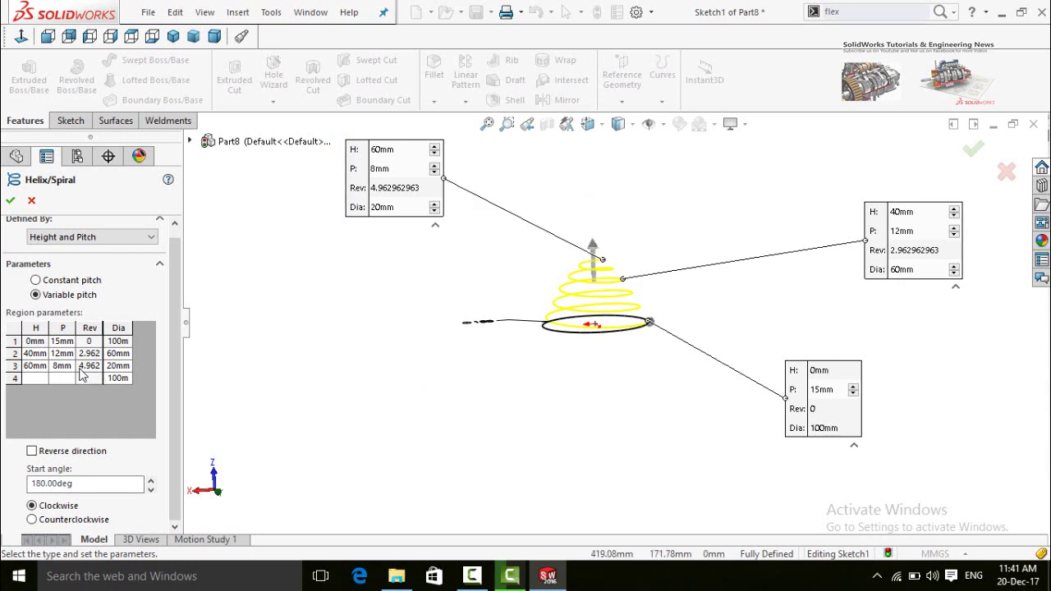
Set the second region's height to 30 mm and the third region's to 50 mm, and create the helix
{"action": "left_click", "coordinate": [47, 353]}
{"action": "double_click", "coordinate": [46, 353]}
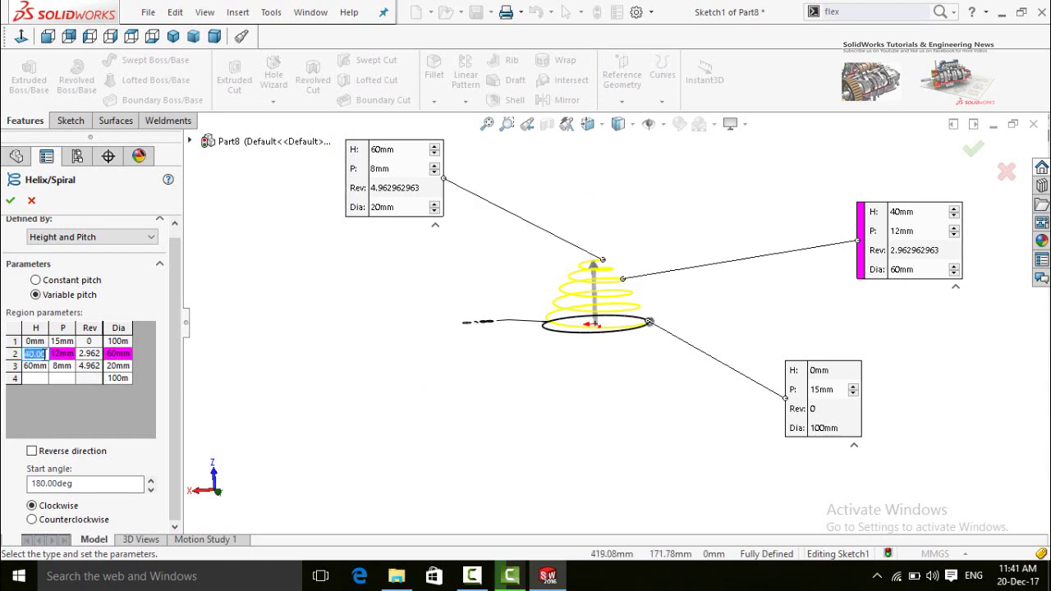
{"action": "type", "text": "30"}
{"action": "key", "text": "Return"}
{"action": "left_click", "coordinate": [36, 366]}
{"action": "left_click", "coordinate": [42, 367]}
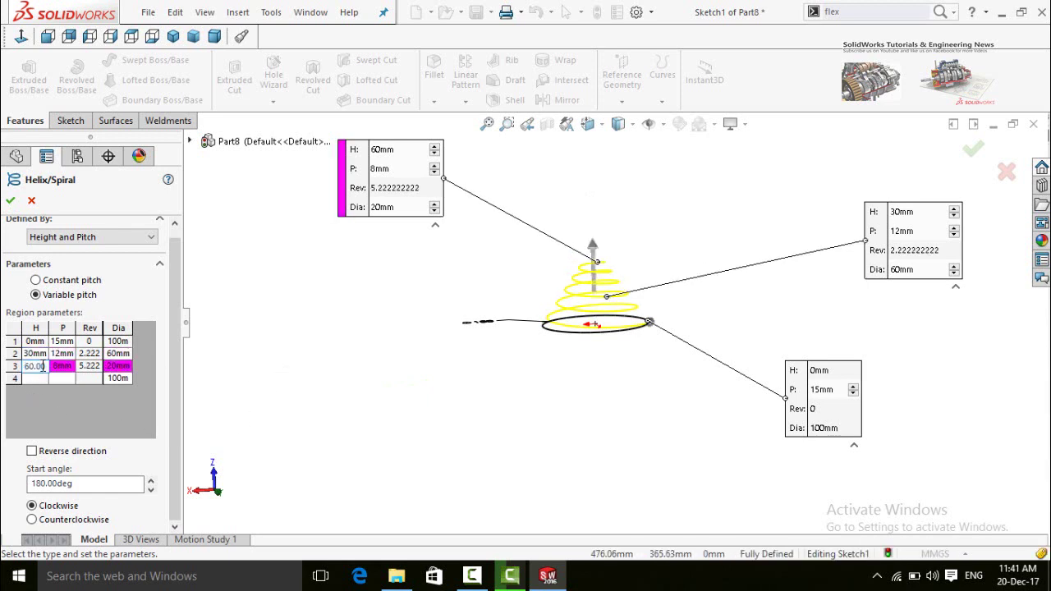
{"action": "double_click", "coordinate": [42, 367]}
{"action": "type", "text": "50"}
{"action": "key", "text": "Return"}
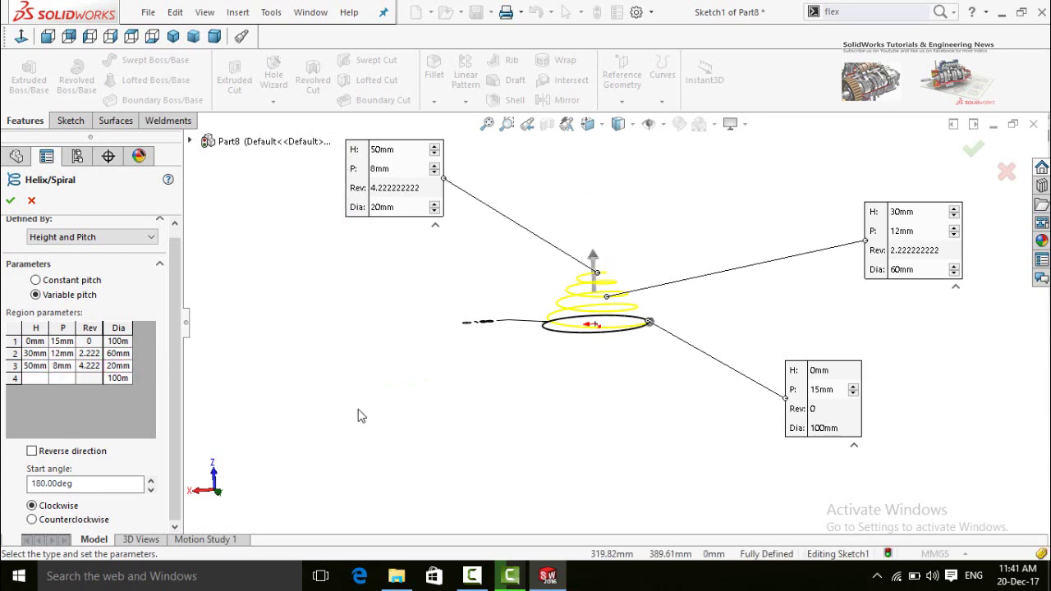
{"action": "middle_click_drag", "start_coordinate": [359, 418], "coordinate": [182, 364]}
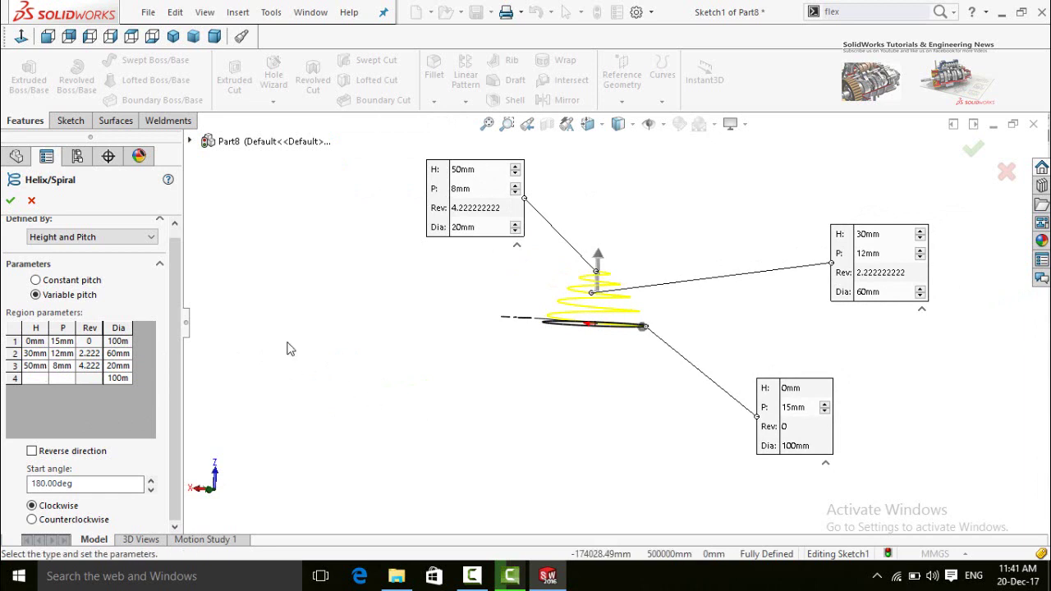
{"action": "left_click", "coordinate": [10, 201]}
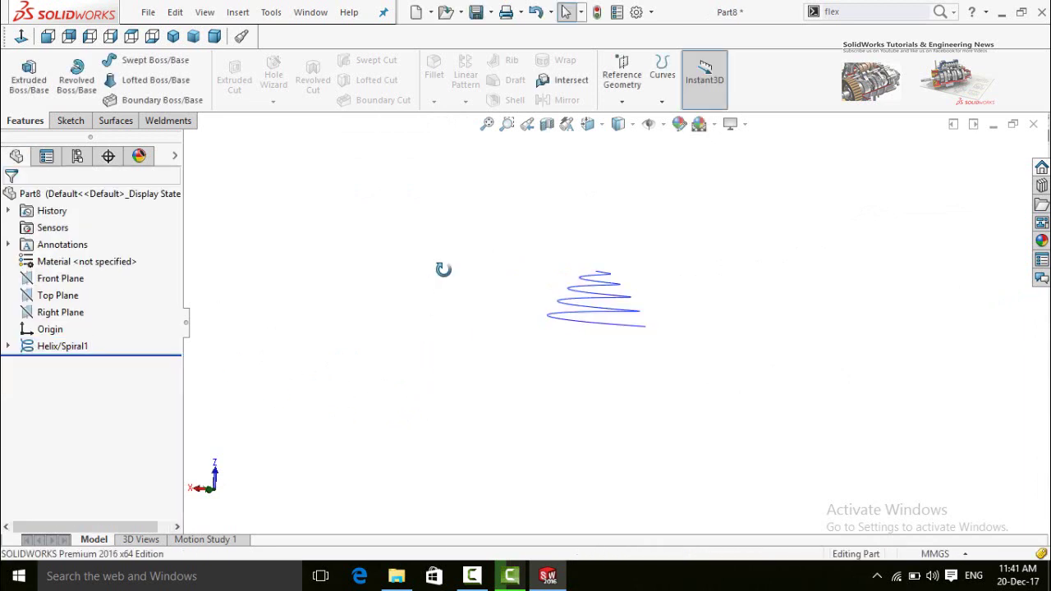
Create a reference plane coincident with the endpoint of the helix's widest coil and perpendicular to the helix curve
{"action": "middle_click_drag", "start_coordinate": [443, 271], "coordinate": [418, 262]}
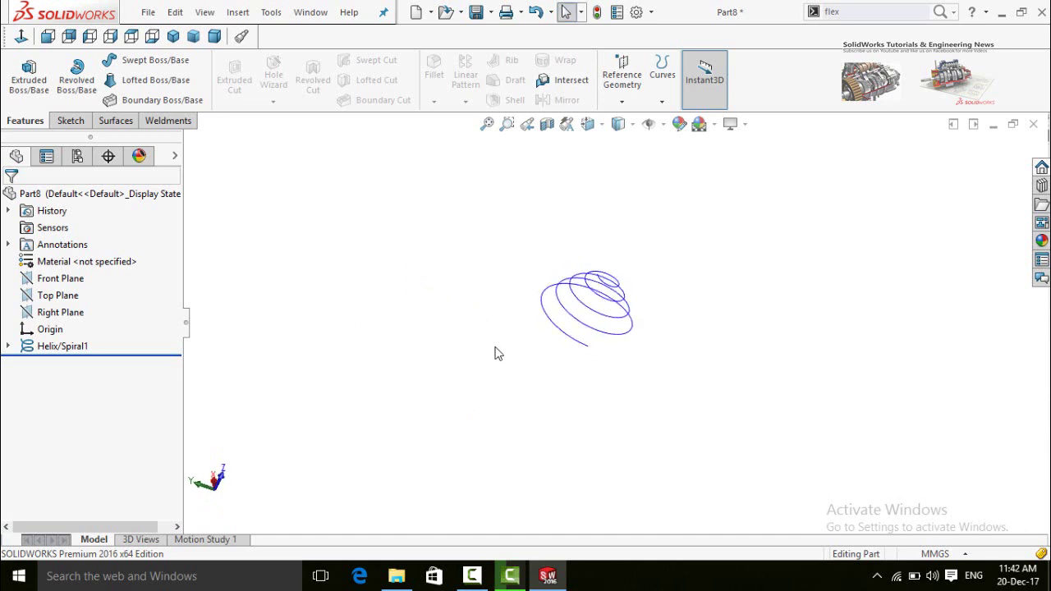
{"action": "middle_click_drag", "start_coordinate": [548, 366], "coordinate": [496, 308]}
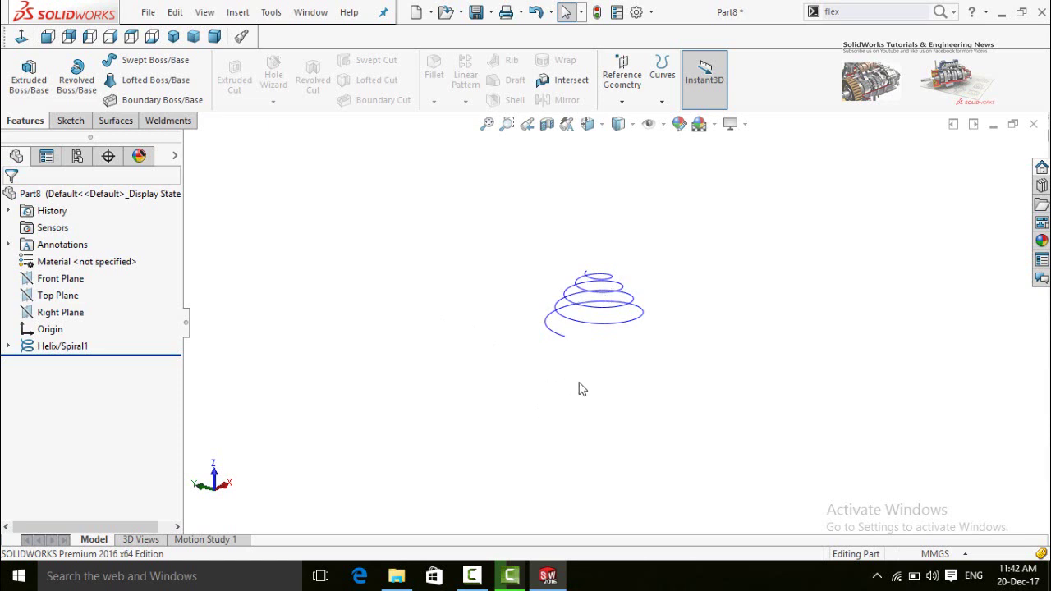
{"action": "scroll", "coordinate": [576, 341], "scroll_direction": "down", "scroll_amount": 5}
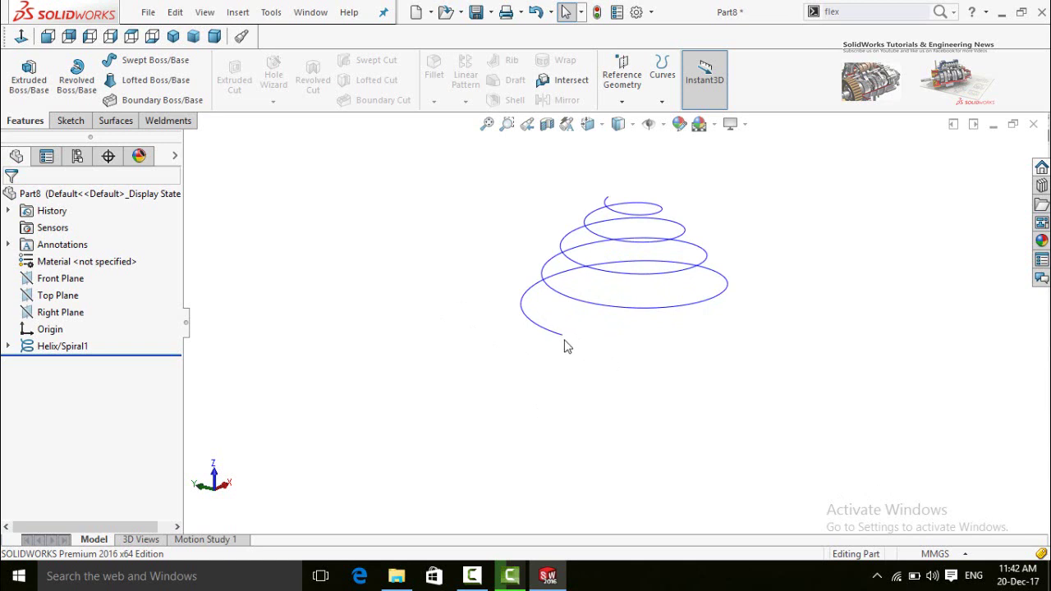
{"action": "scroll", "coordinate": [623, 345], "scroll_direction": "up", "scroll_amount": 1}
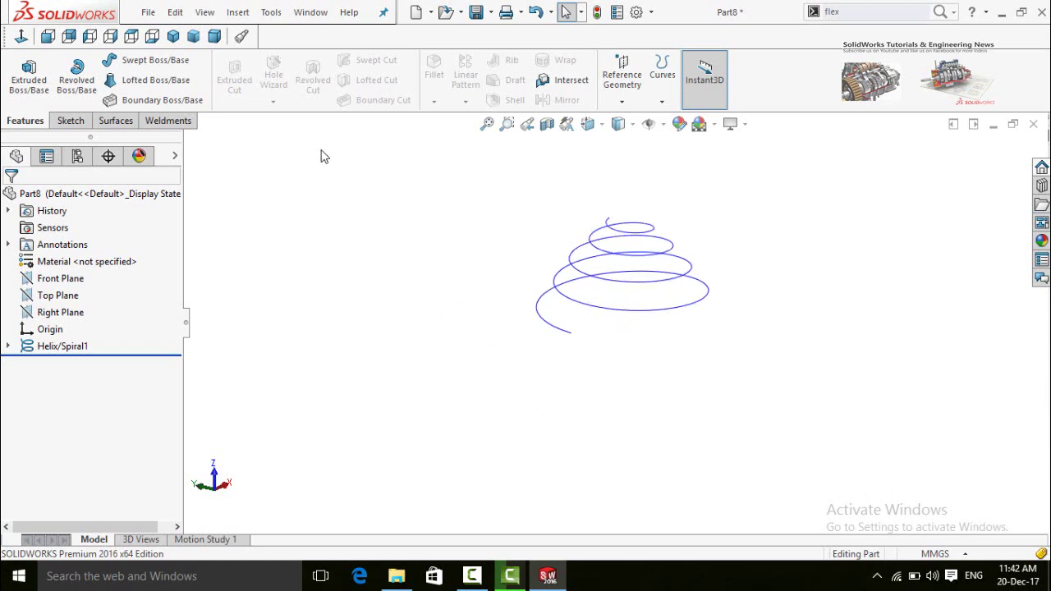
{"action": "left_click", "coordinate": [622, 82]}
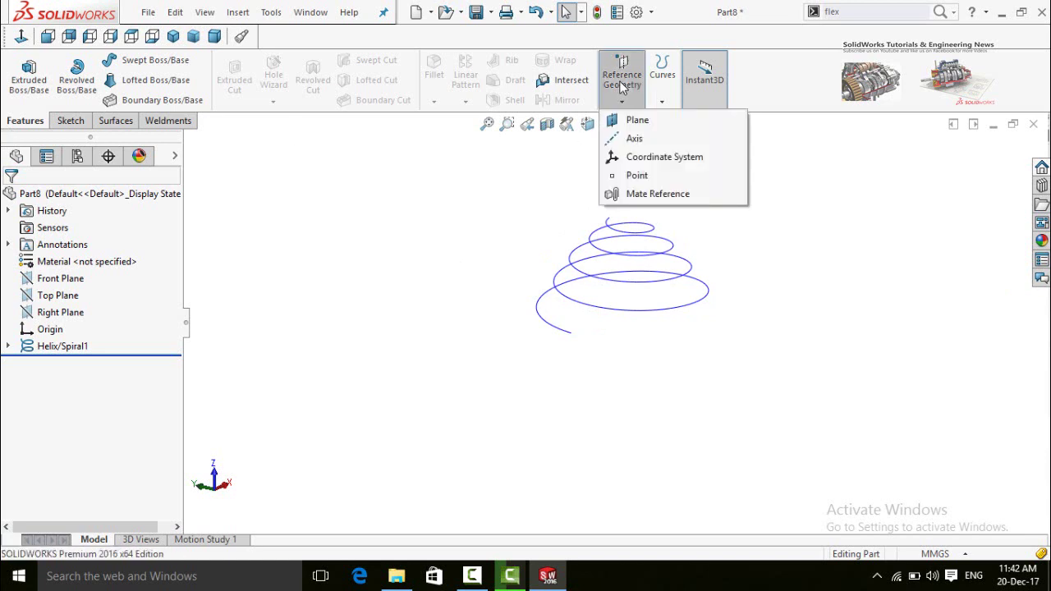
{"action": "left_click", "coordinate": [638, 120]}
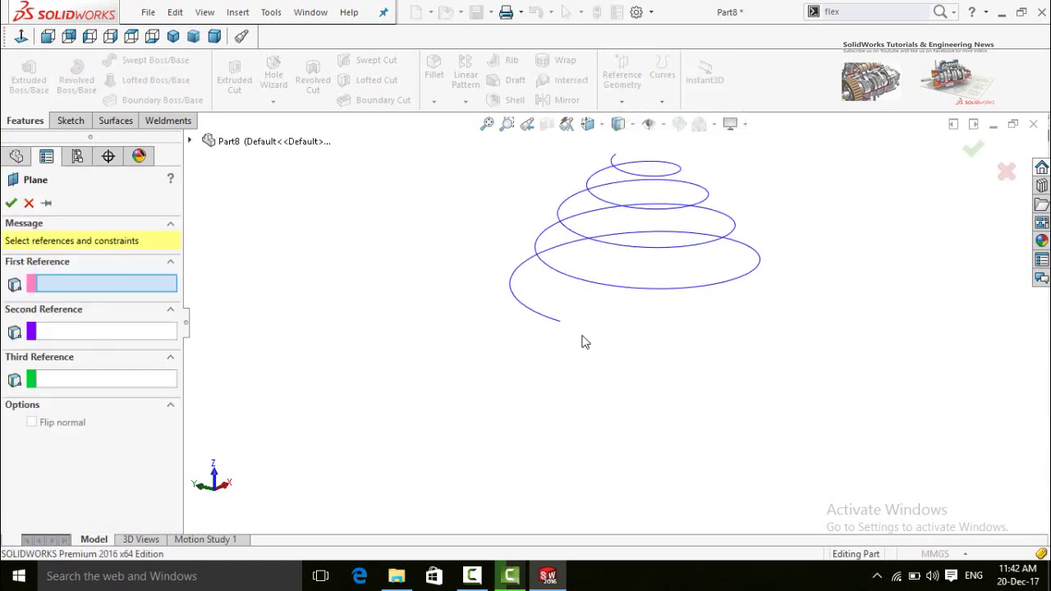
{"action": "left_click", "coordinate": [561, 321]}
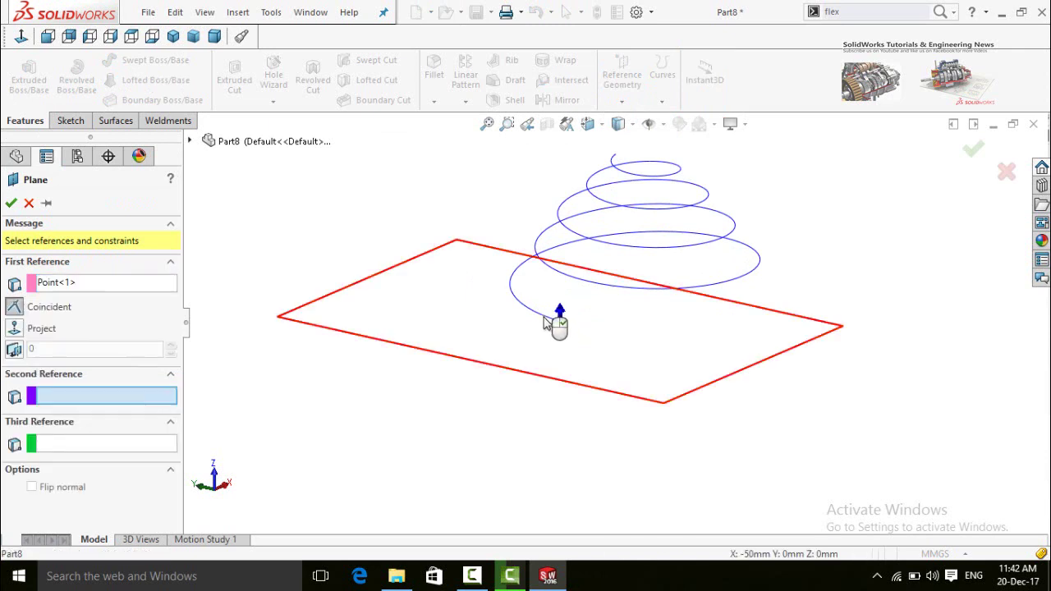
{"action": "left_click", "coordinate": [558, 323]}
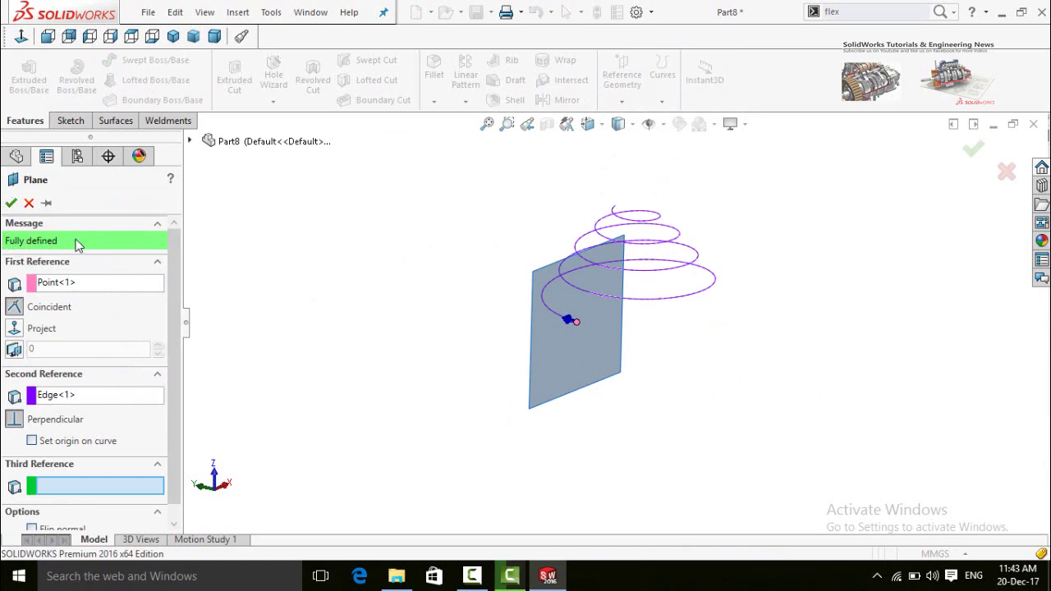
{"action": "left_click", "coordinate": [11, 204]}
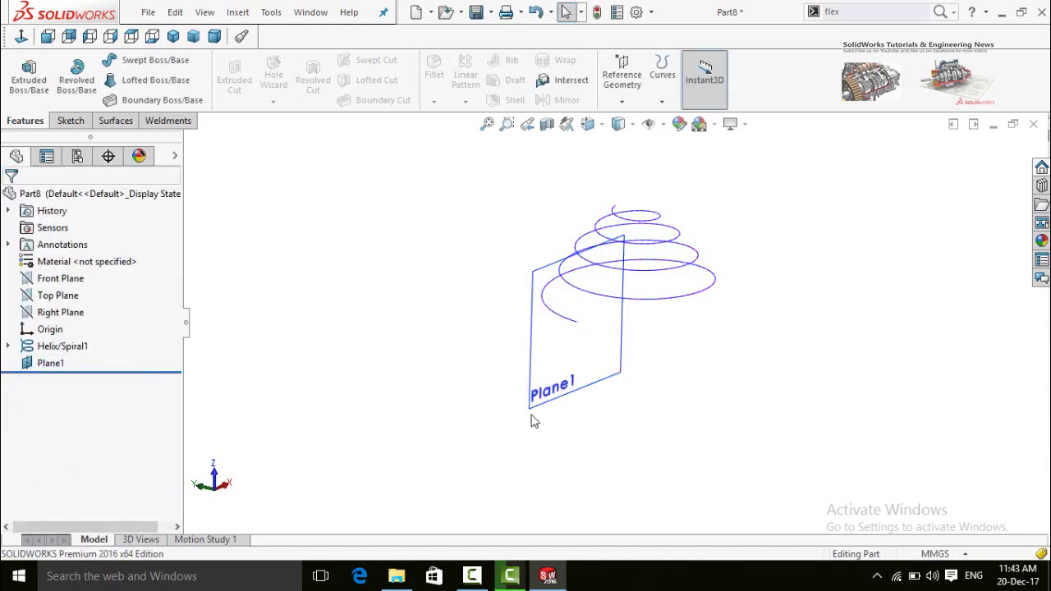
Sketch a circle of about 2 mm radius on the new plane, centred on the helix's start point
{"action": "middle_click_drag", "start_coordinate": [532, 417], "coordinate": [506, 399]}
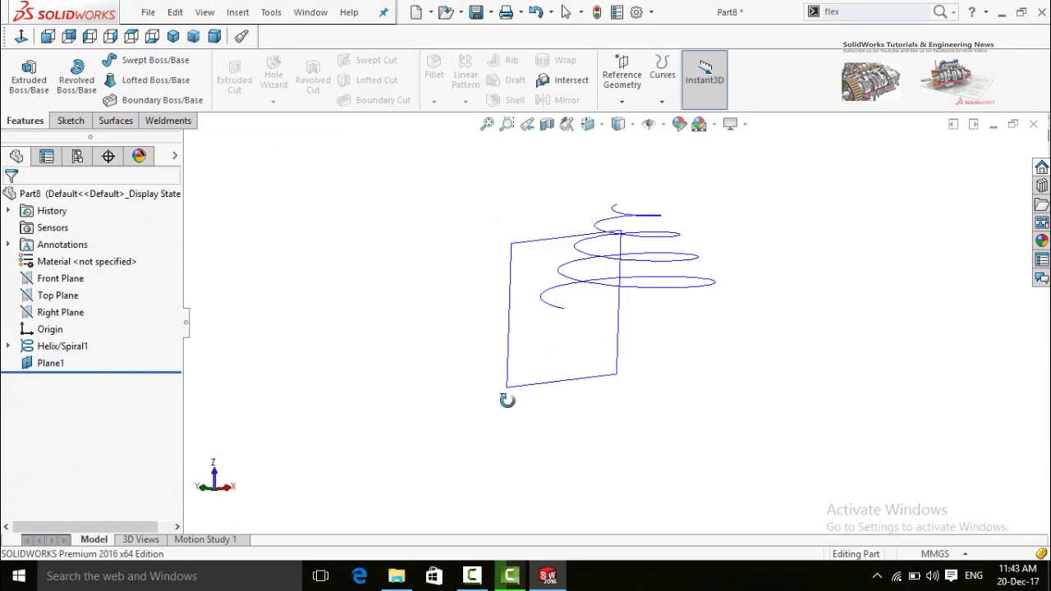
{"action": "left_click", "coordinate": [579, 355]}
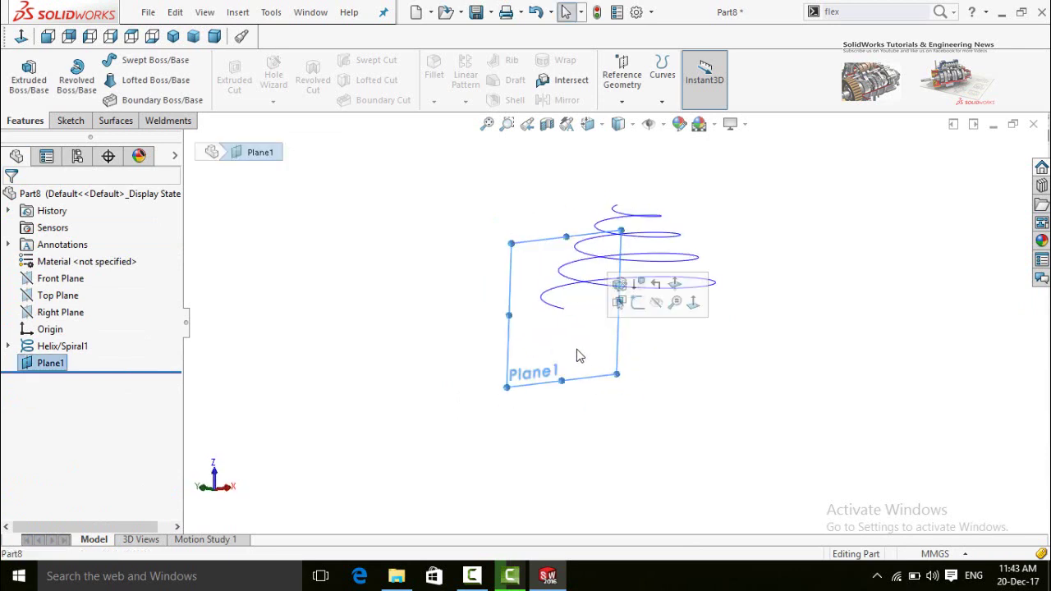
{"action": "left_click", "coordinate": [638, 302]}
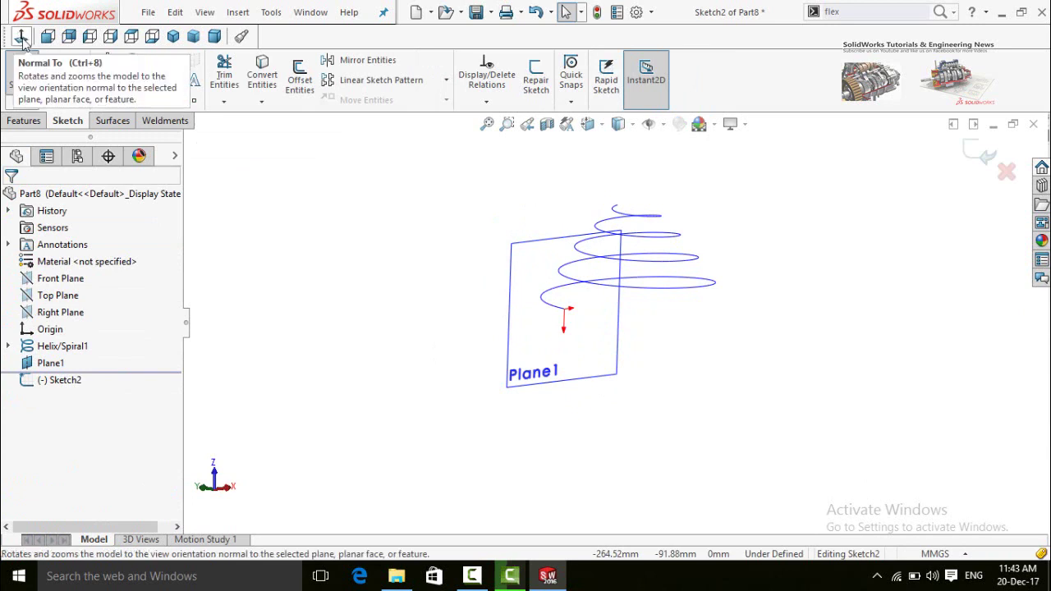
{"action": "left_click", "coordinate": [22, 37]}
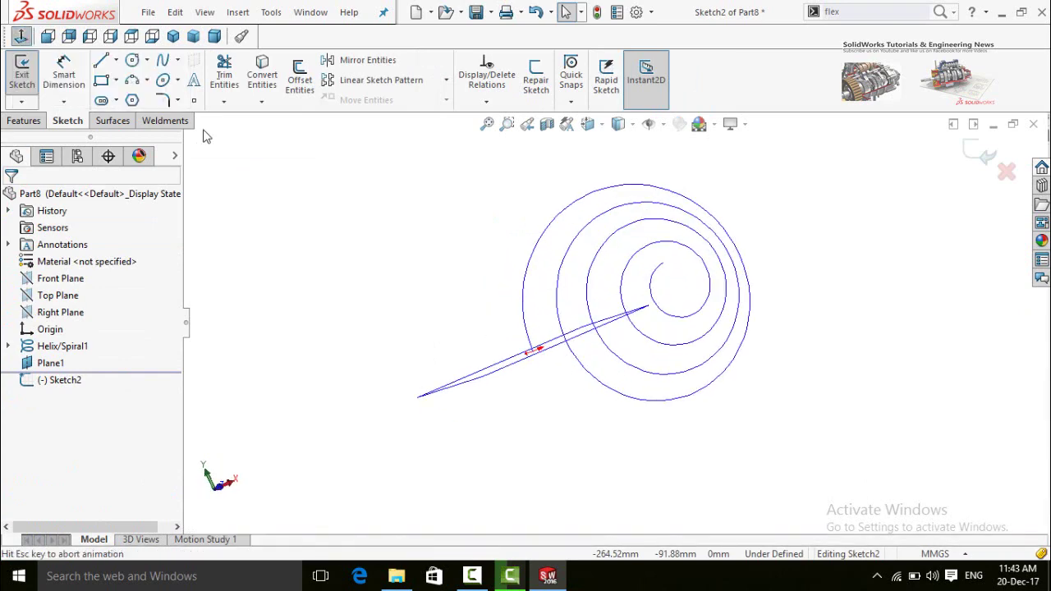
{"action": "scroll", "coordinate": [517, 321], "scroll_direction": "down", "scroll_amount": 2}
{"action": "left_click", "coordinate": [502, 338]}
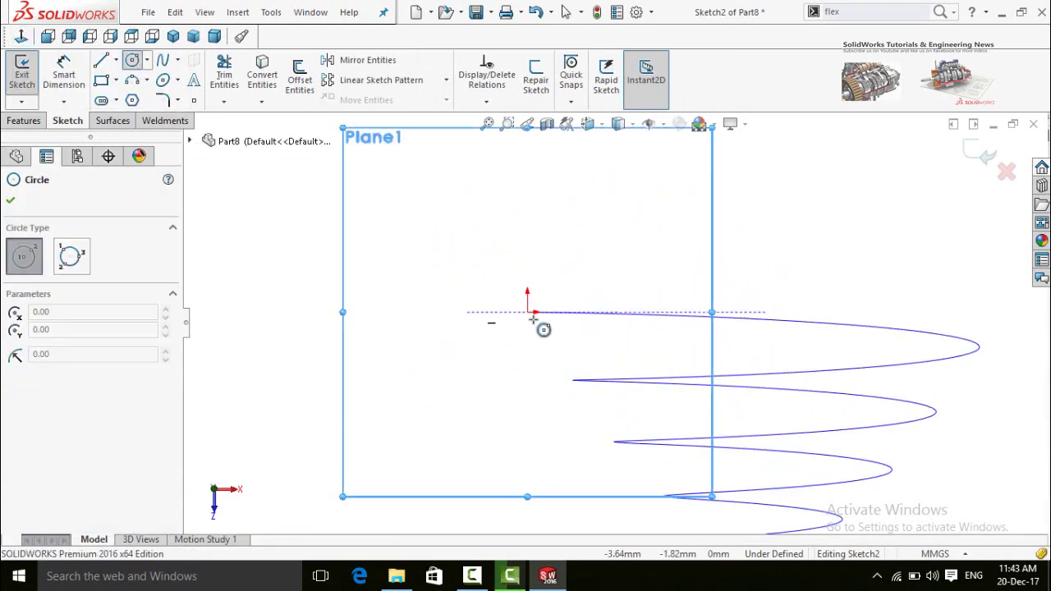
{"action": "scroll", "coordinate": [544, 326], "scroll_direction": "down", "scroll_amount": 3}
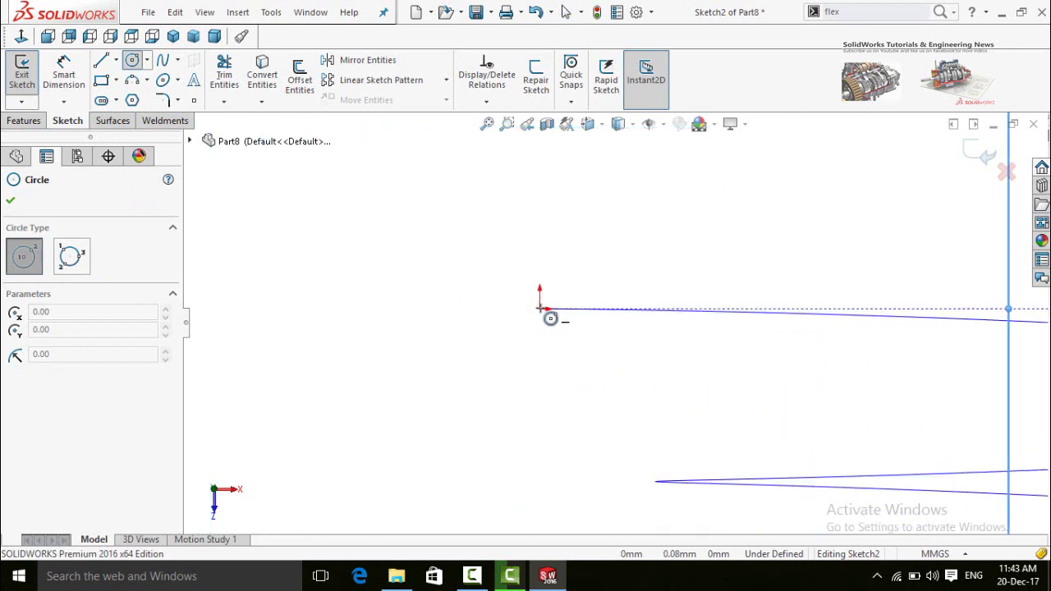
{"action": "left_click", "coordinate": [540, 310]}
{"action": "left_click", "coordinate": [550, 326]}
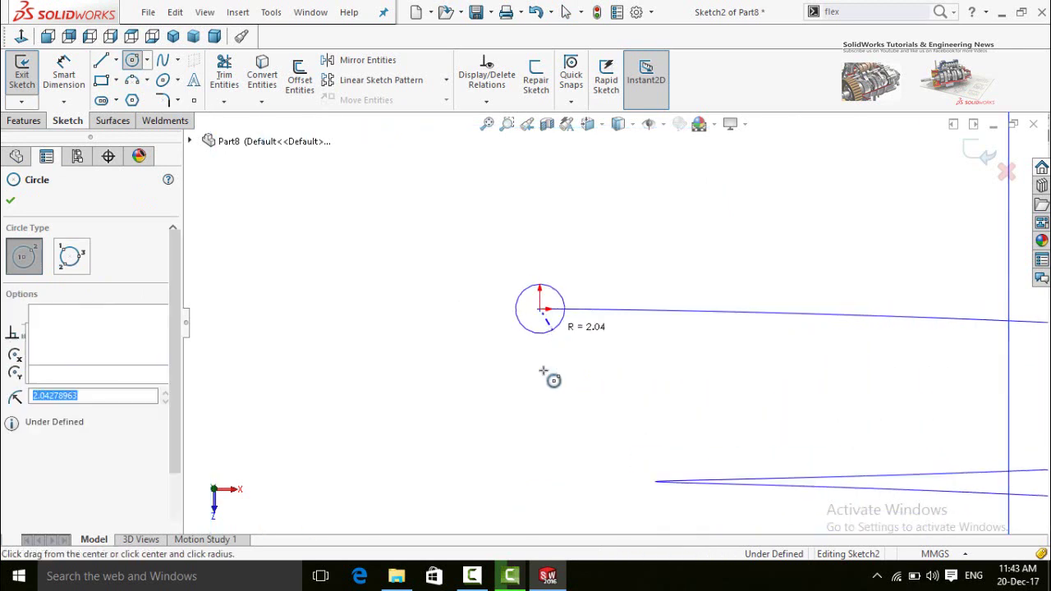
Dimension the profile circle's diameter as 8 mm and finish the sketch
{"action": "scroll", "coordinate": [538, 386], "scroll_direction": "up", "scroll_amount": 2}
{"action": "right_click_drag", "start_coordinate": [538, 385], "coordinate": [544, 327]}
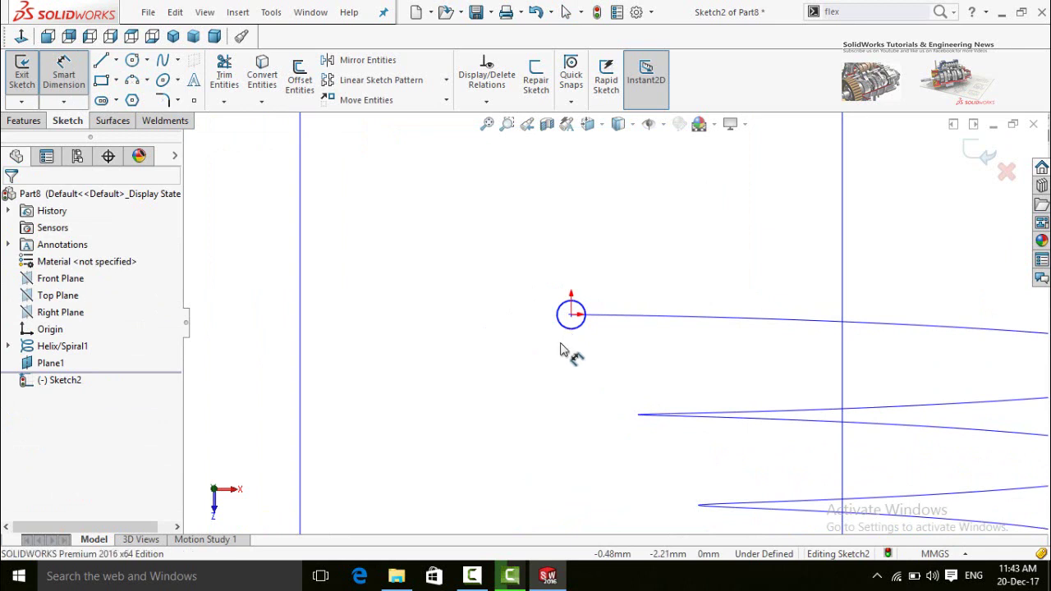
{"action": "left_click", "coordinate": [566, 328]}
{"action": "left_click", "coordinate": [504, 375]}
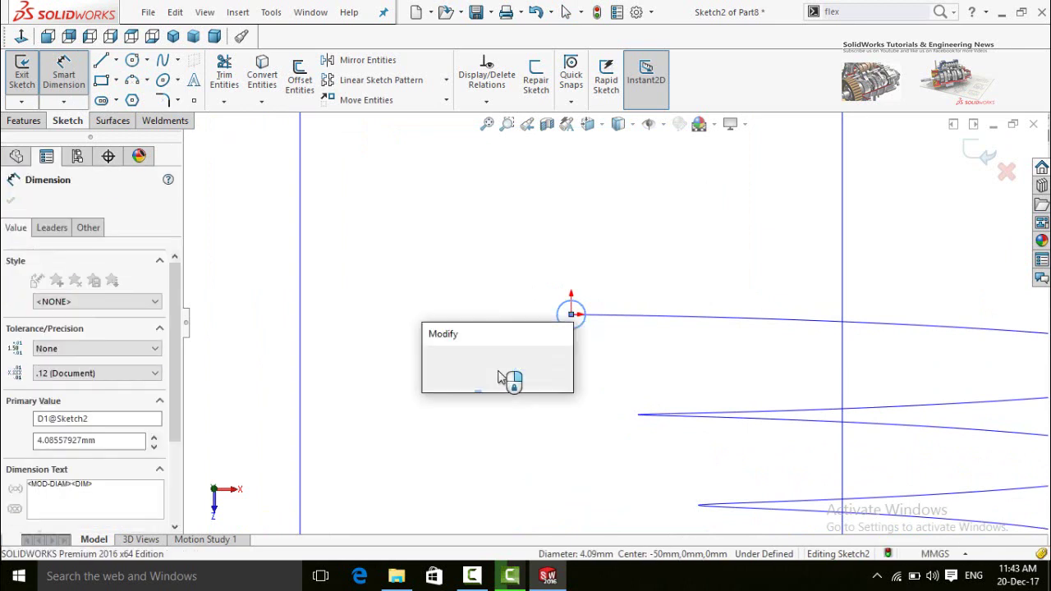
{"action": "type", "text": "8"}
{"action": "key", "text": "Return"}
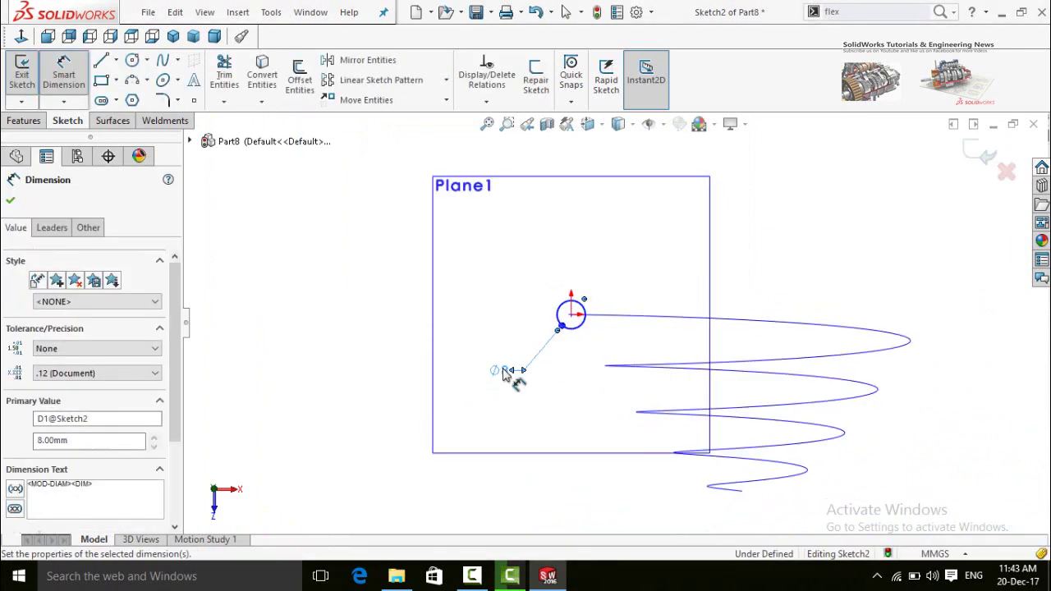
{"action": "left_click", "coordinate": [973, 154]}
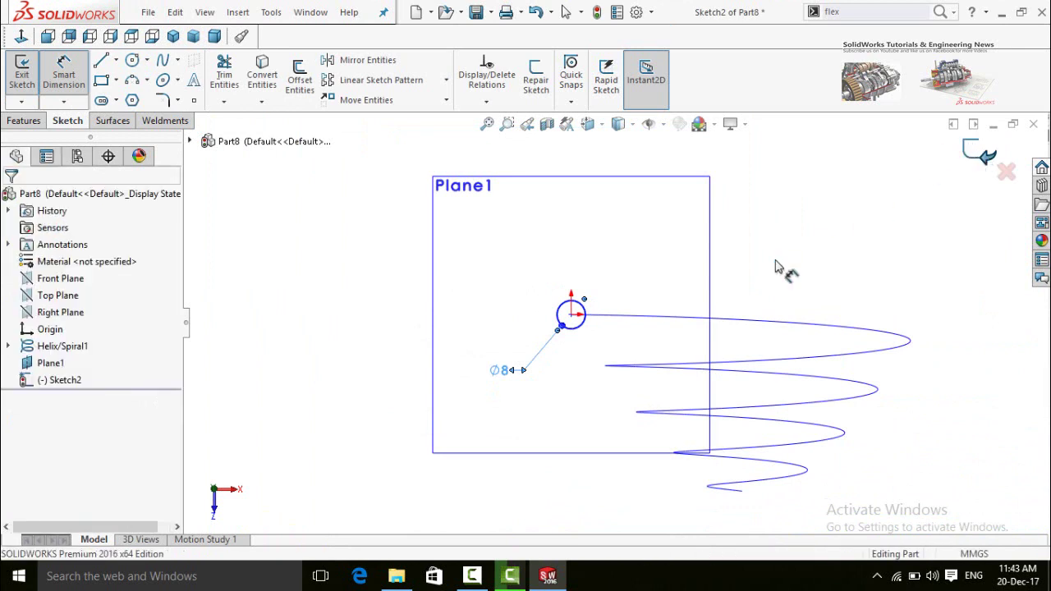
{"action": "left_click", "coordinate": [776, 231]}
{"action": "scroll", "coordinate": [651, 304], "scroll_direction": "up", "scroll_amount": 3}
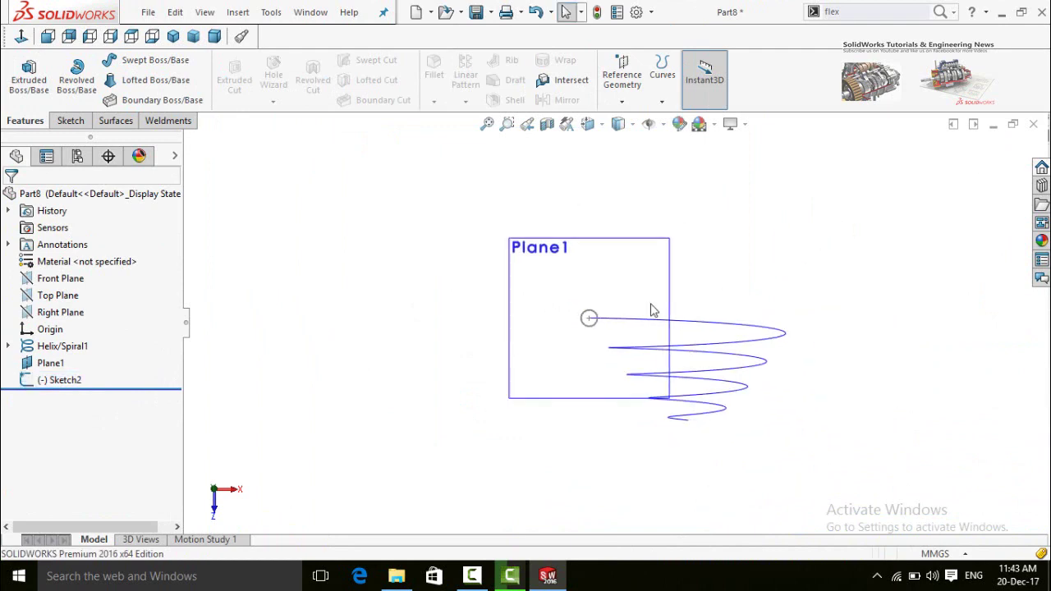
Hide the reference plane that carries the profile circle
{"action": "mouse_move", "coordinate": [466, 311]}
{"action": "middle_mouse_down"}
{"action": "mouse_move", "coordinate": [514, 323]}
{"action": "mouse_move", "coordinate": [518, 396]}
{"action": "mouse_move", "coordinate": [512, 364]}
{"action": "mouse_move", "coordinate": [541, 370]}
{"action": "middle_mouse_up"}
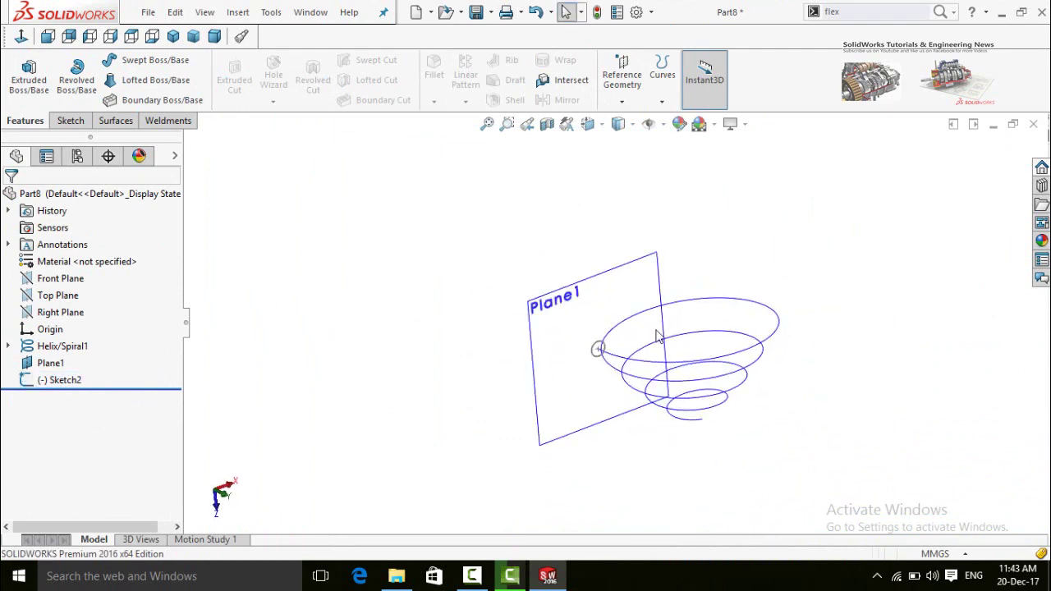
{"action": "left_click", "coordinate": [557, 328]}
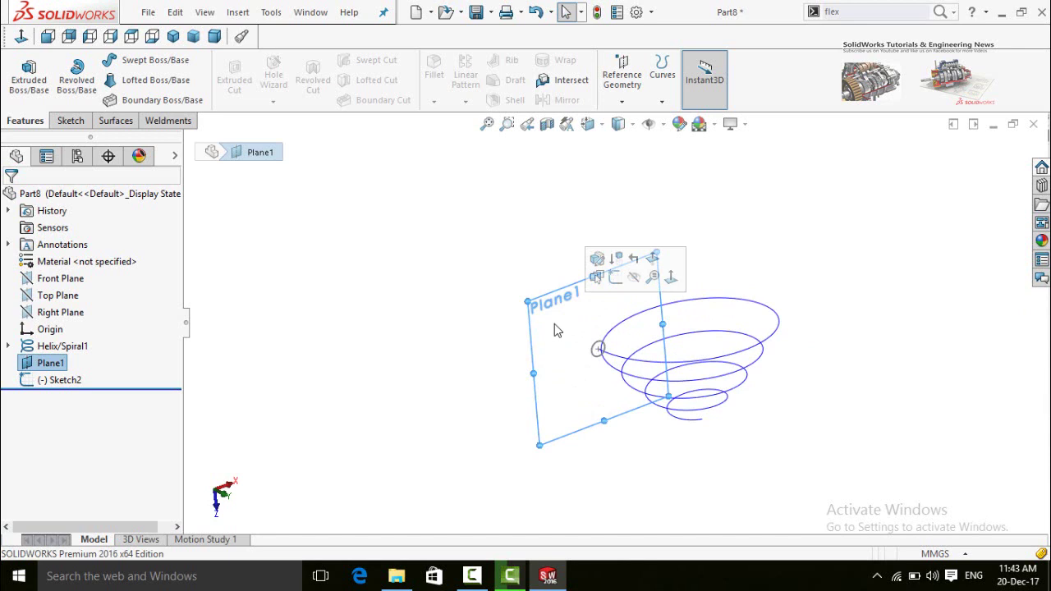
{"action": "left_click", "coordinate": [634, 279]}
{"action": "middle_click_drag", "start_coordinate": [550, 464], "coordinate": [529, 348]}
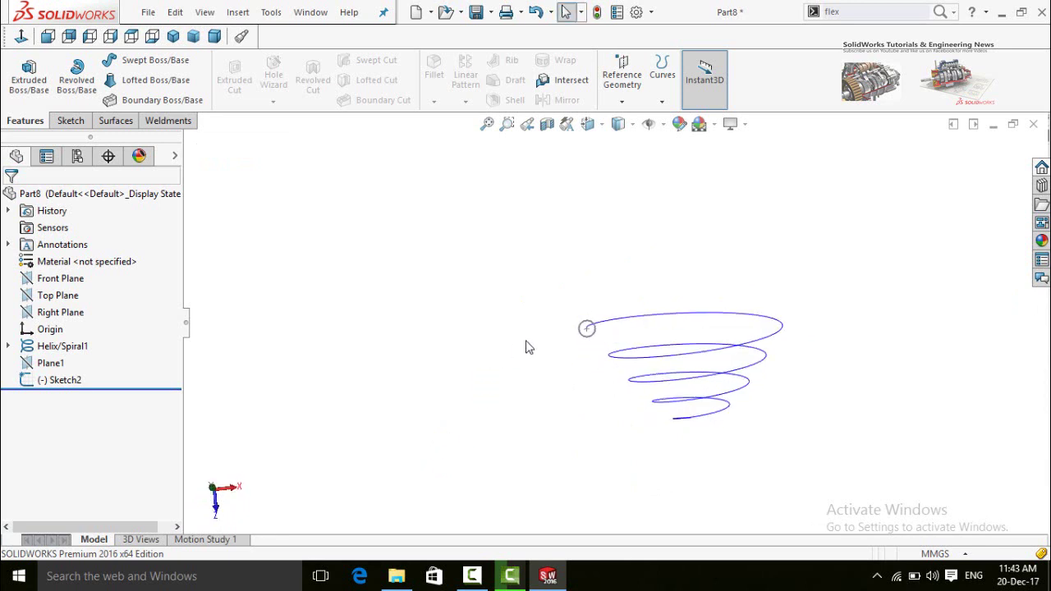
{"action": "left_click", "coordinate": [28, 367]}
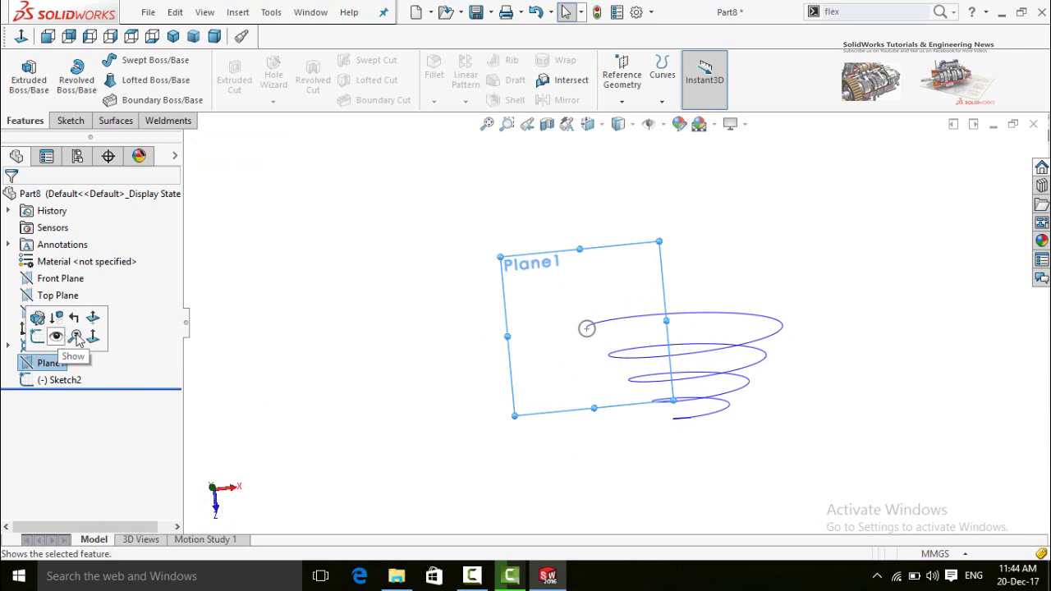
{"action": "left_click", "coordinate": [378, 354]}
{"action": "middle_click_drag", "start_coordinate": [430, 306], "coordinate": [381, 278]}
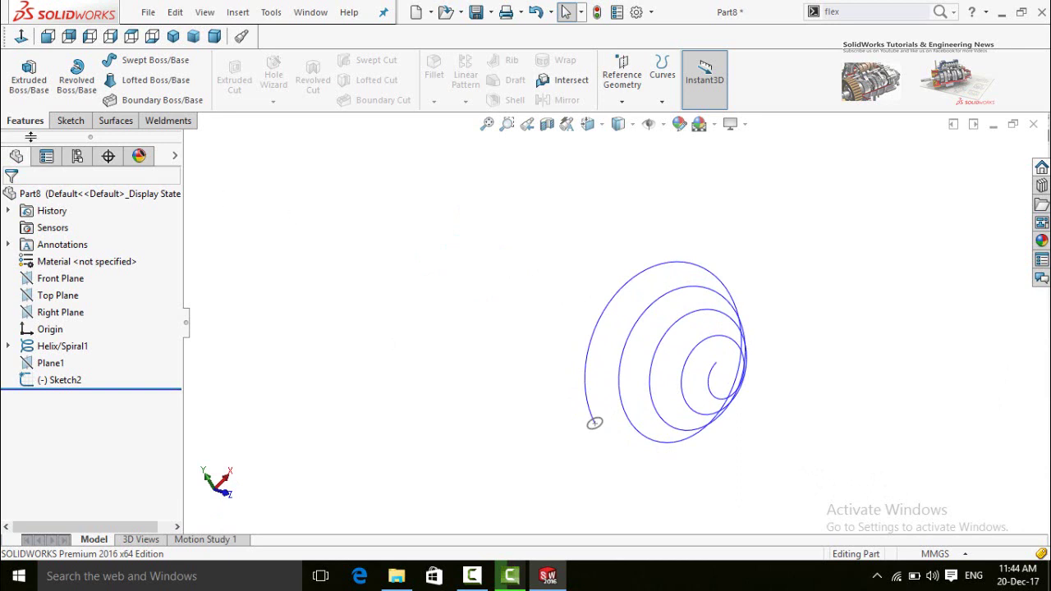
Create a swept boss using the 8 mm circle sketch as the profile and the helix as the path
{"action": "left_click", "coordinate": [143, 63]}
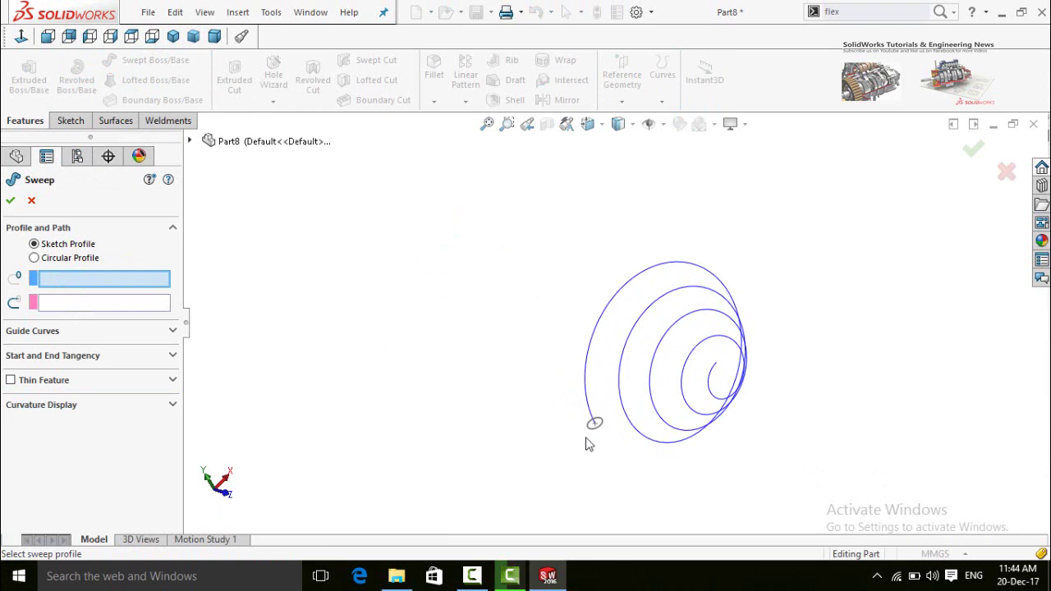
{"action": "scroll", "coordinate": [607, 425], "scroll_direction": "down", "scroll_amount": 3}
{"action": "scroll", "coordinate": [606, 425], "scroll_direction": "down", "scroll_amount": 2}
{"action": "middle_click_drag", "start_coordinate": [583, 429], "coordinate": [493, 331]}
{"action": "left_click", "coordinate": [489, 332]}
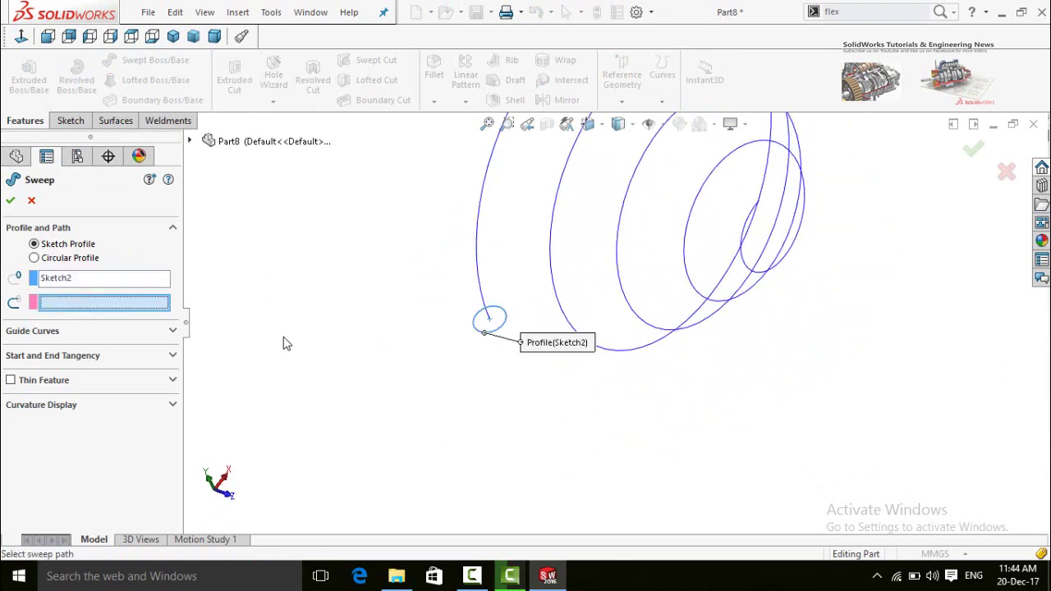
{"action": "left_click", "coordinate": [478, 278]}
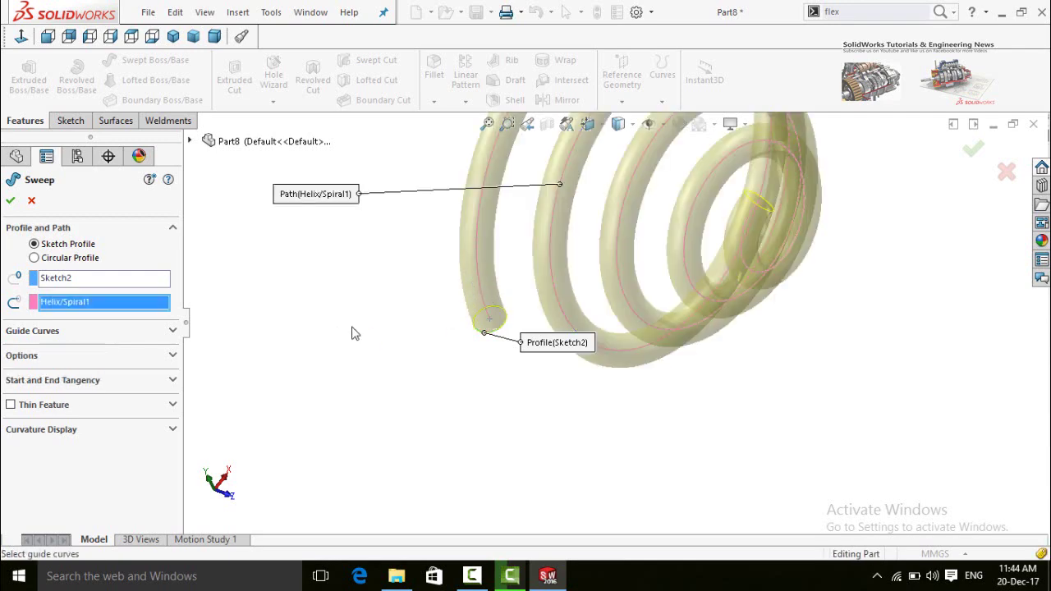
{"action": "scroll", "coordinate": [411, 328], "scroll_direction": "up", "scroll_amount": 2}
{"action": "middle_click_drag", "start_coordinate": [498, 376], "coordinate": [611, 327]}
{"action": "left_click_drag", "start_coordinate": [667, 361], "coordinate": [823, 405]}
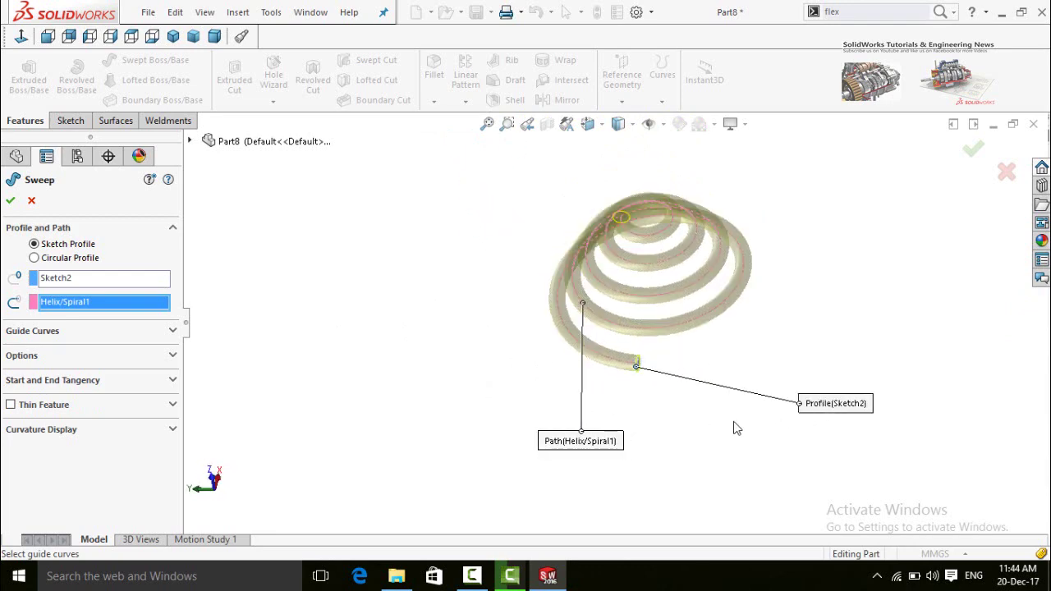
{"action": "middle_click_drag", "start_coordinate": [670, 404], "coordinate": [662, 304]}
{"action": "middle_click_drag", "start_coordinate": [653, 239], "coordinate": [358, 218]}
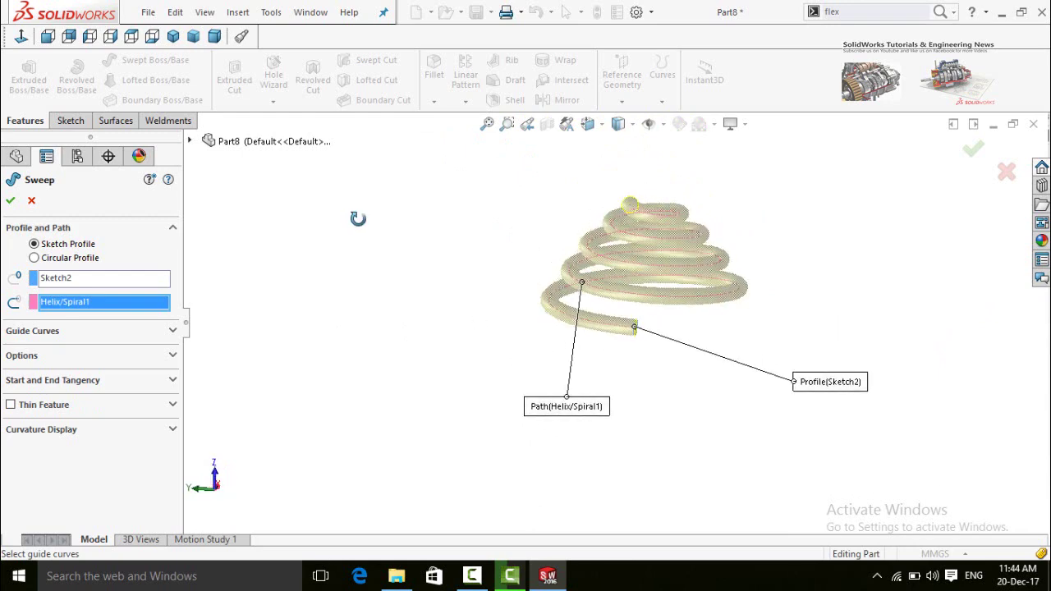
{"action": "middle_click_drag", "start_coordinate": [502, 249], "coordinate": [305, 232]}
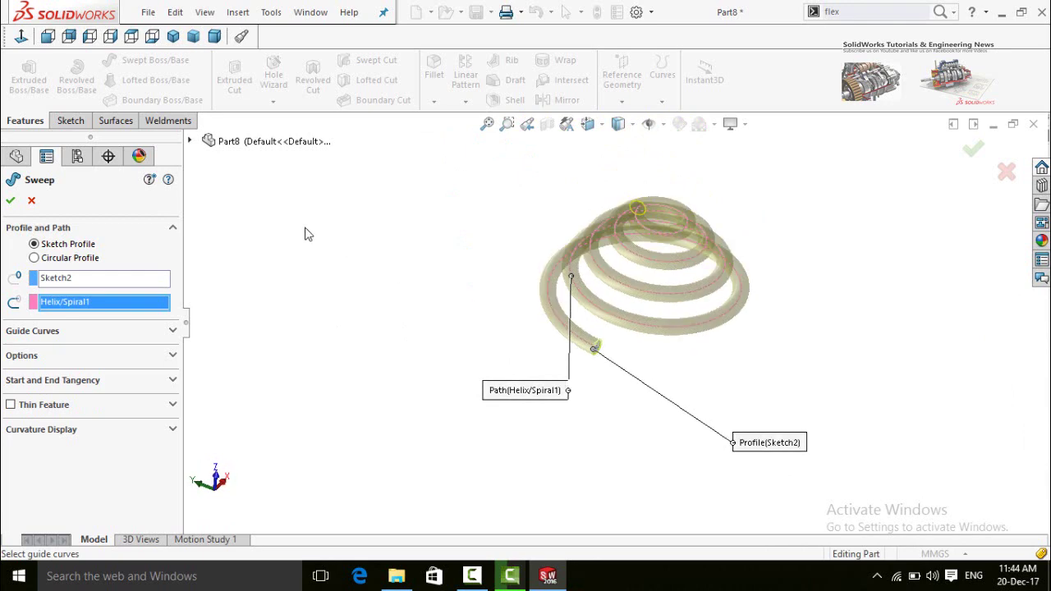
{"action": "left_click", "coordinate": [11, 201]}
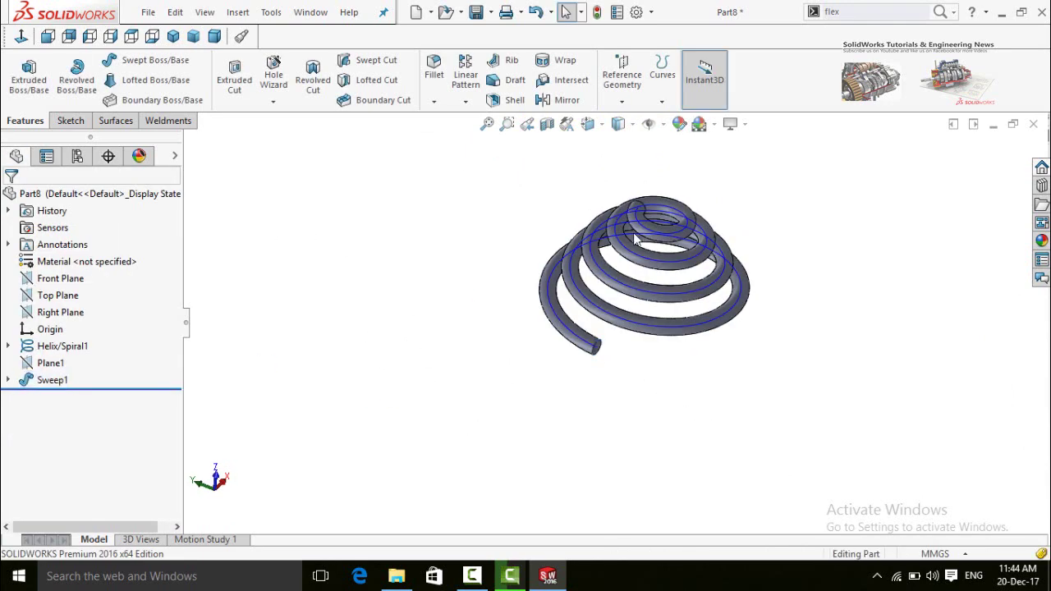
Hide the helix curve running through the swept spring
{"action": "middle_click_drag", "start_coordinate": [636, 238], "coordinate": [399, 284]}
{"action": "scroll", "coordinate": [555, 337], "scroll_direction": "down", "scroll_amount": 2}
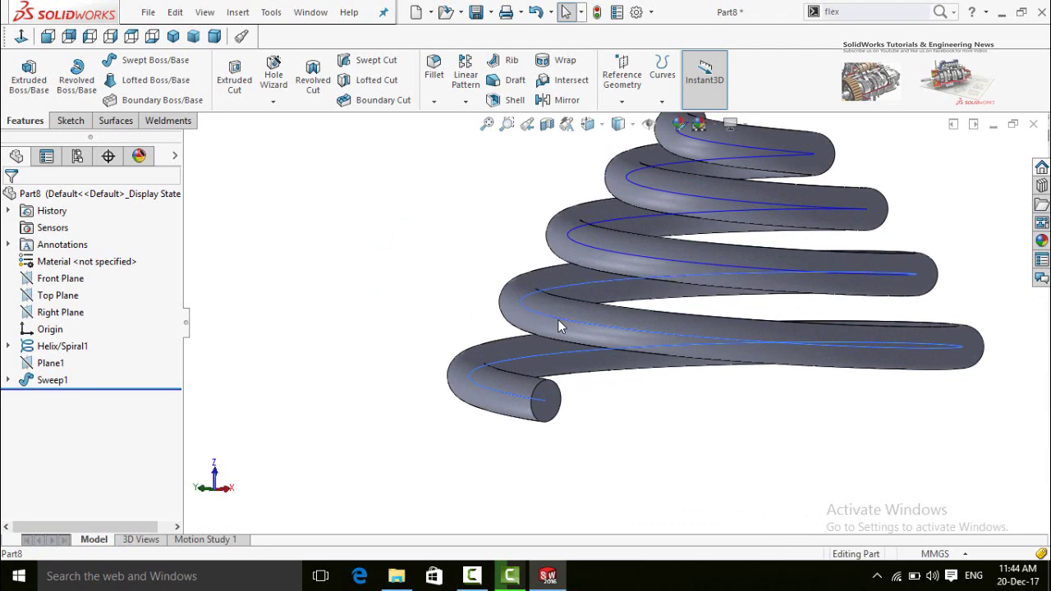
{"action": "left_click", "coordinate": [559, 322]}
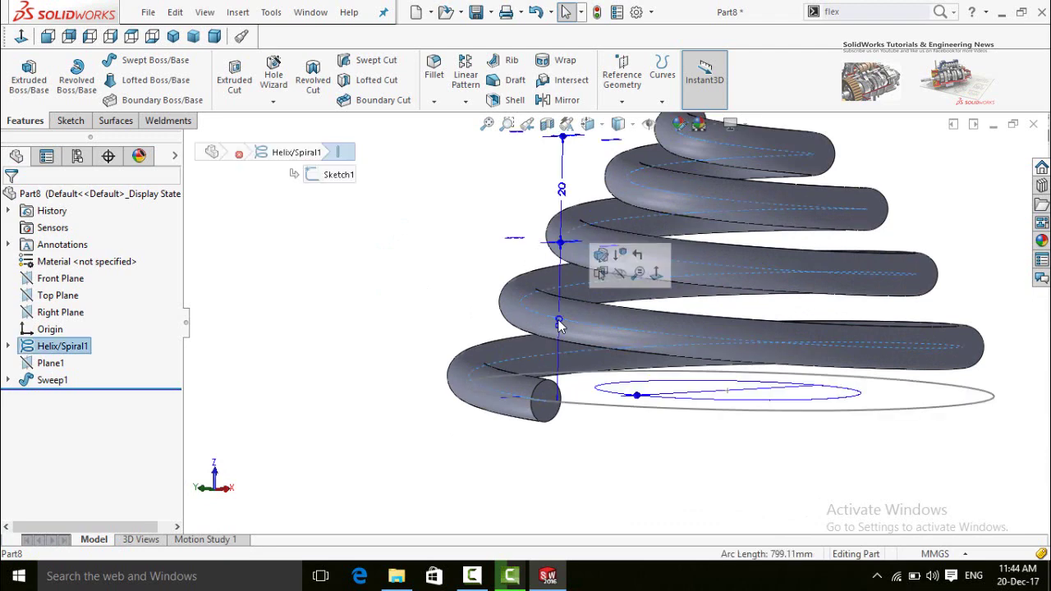
{"action": "left_click", "coordinate": [622, 278]}
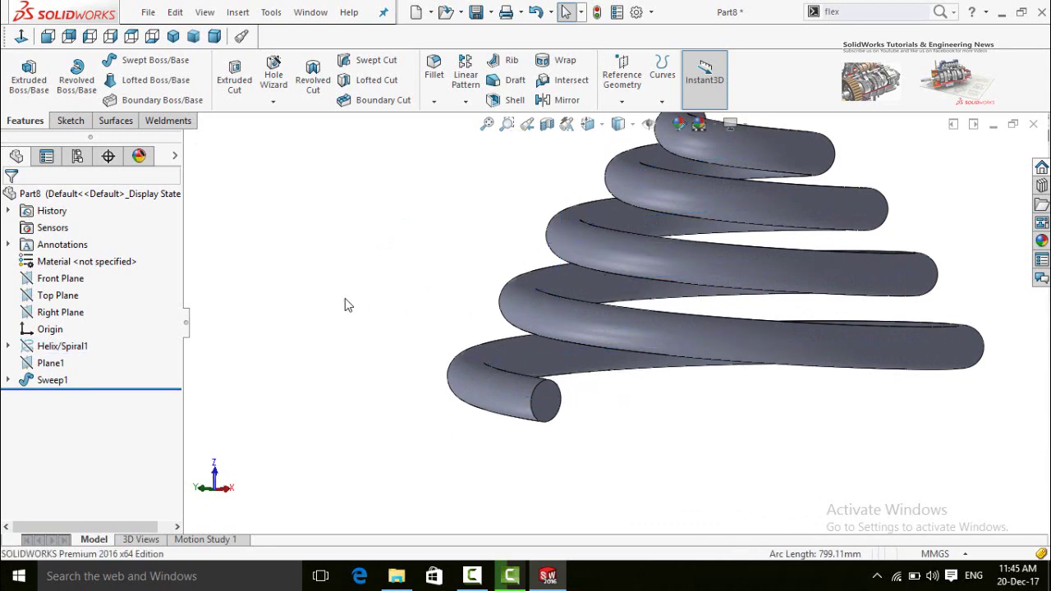
Examine the shape and both ends of the finished conical spring from several angles
{"action": "scroll", "coordinate": [424, 228], "scroll_direction": "up", "scroll_amount": 2}
{"action": "middle_click_drag", "start_coordinate": [425, 227], "coordinate": [298, 345]}
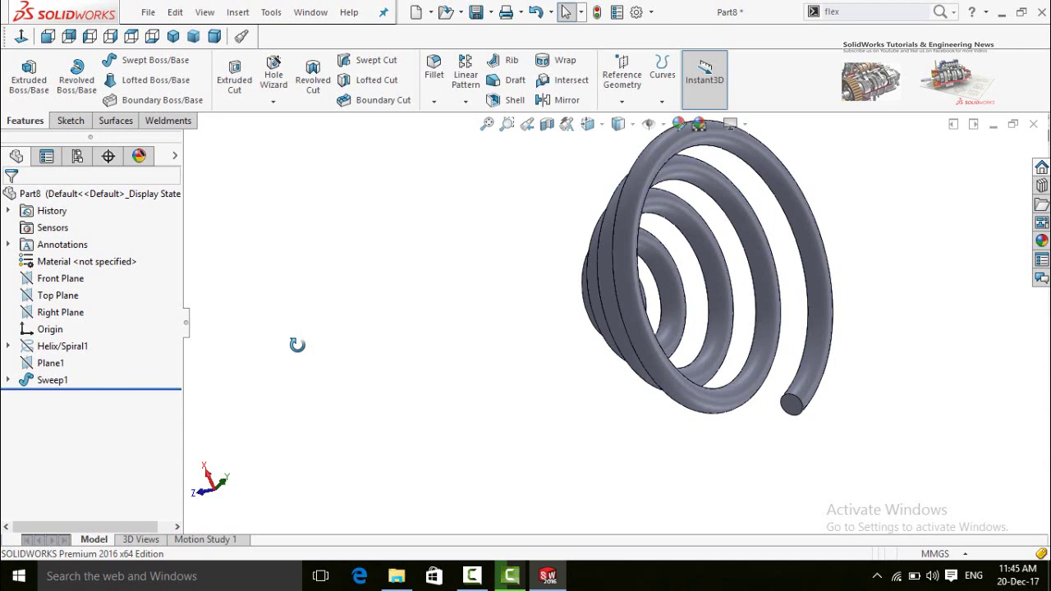
{"action": "left_click_drag", "start_coordinate": [498, 321], "coordinate": [797, 329]}
{"action": "key", "text": "Escape"}
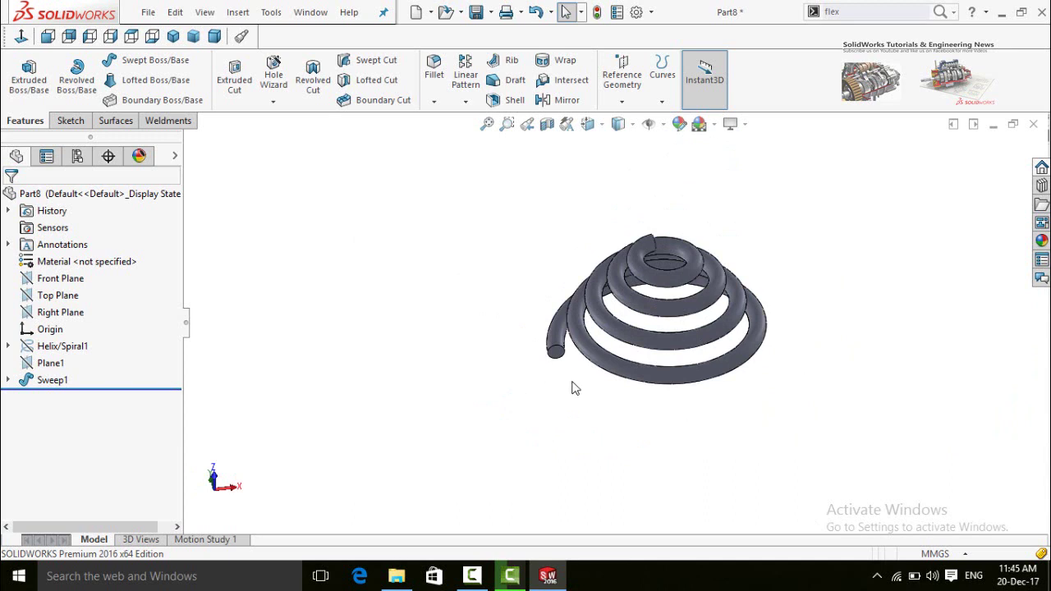
{"action": "middle_click_drag", "start_coordinate": [575, 389], "coordinate": [673, 405]}
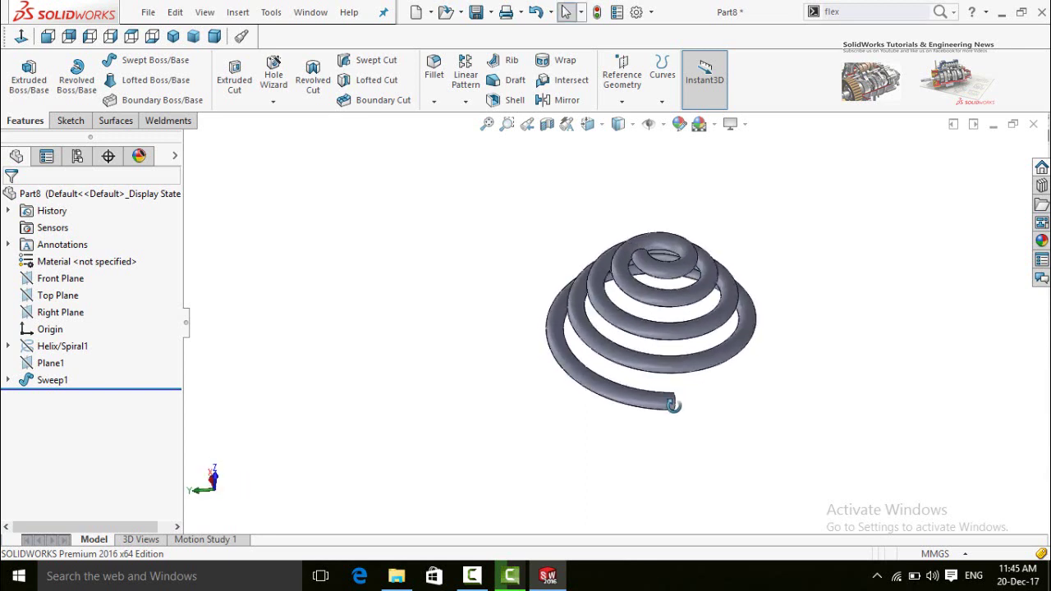
{"action": "middle_click_drag", "start_coordinate": [712, 378], "coordinate": [696, 400]}
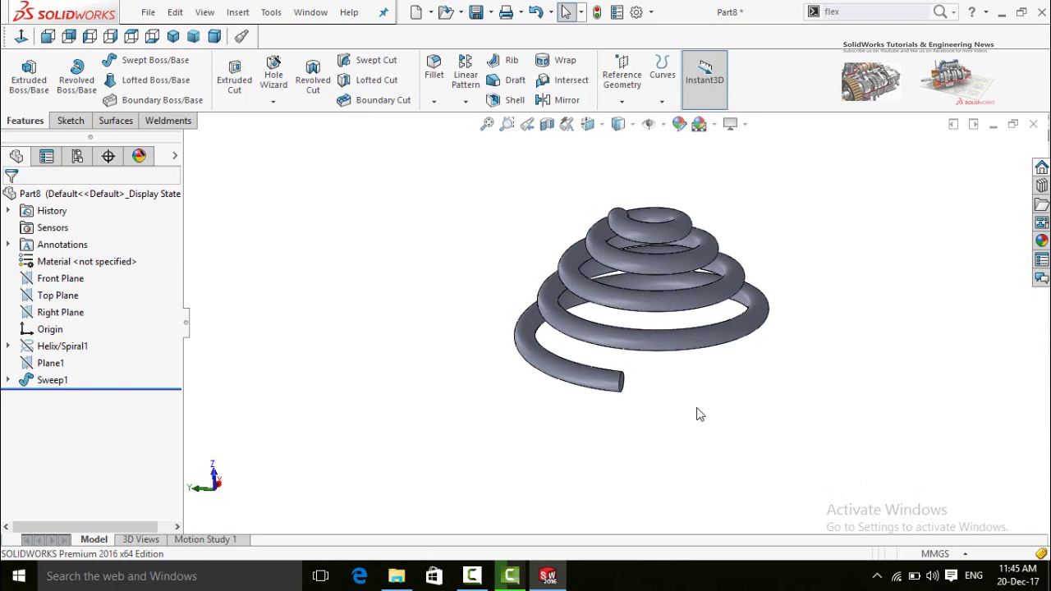
{"action": "mouse_move", "coordinate": [697, 413]}
{"action": "middle_mouse_down"}
{"action": "mouse_move", "coordinate": [657, 375]}
{"action": "mouse_move", "coordinate": [690, 437]}
{"action": "mouse_move", "coordinate": [688, 413]}
{"action": "mouse_move", "coordinate": [686, 424]}
{"action": "middle_mouse_up"}
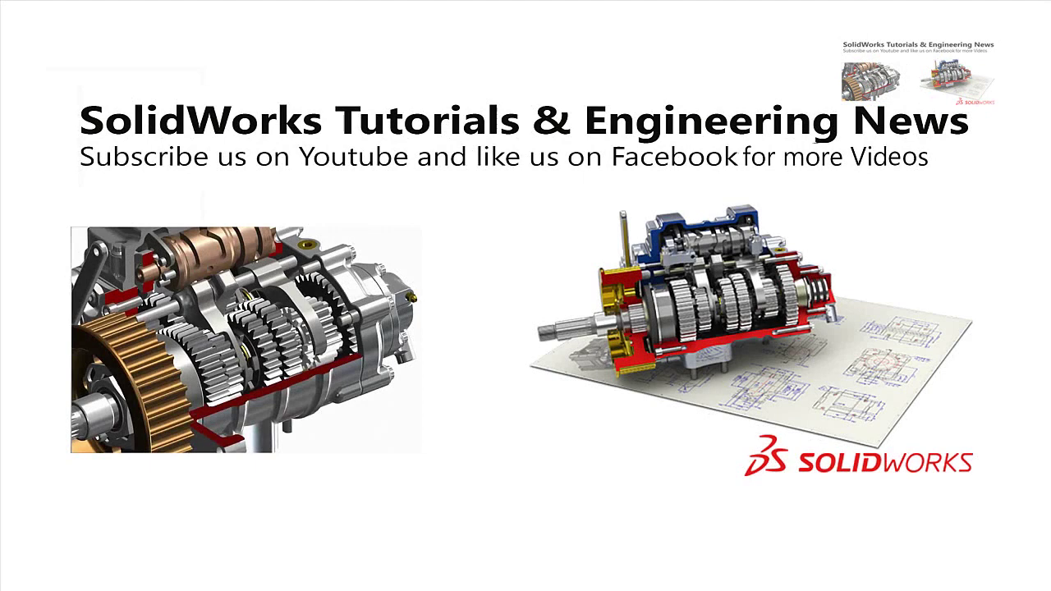